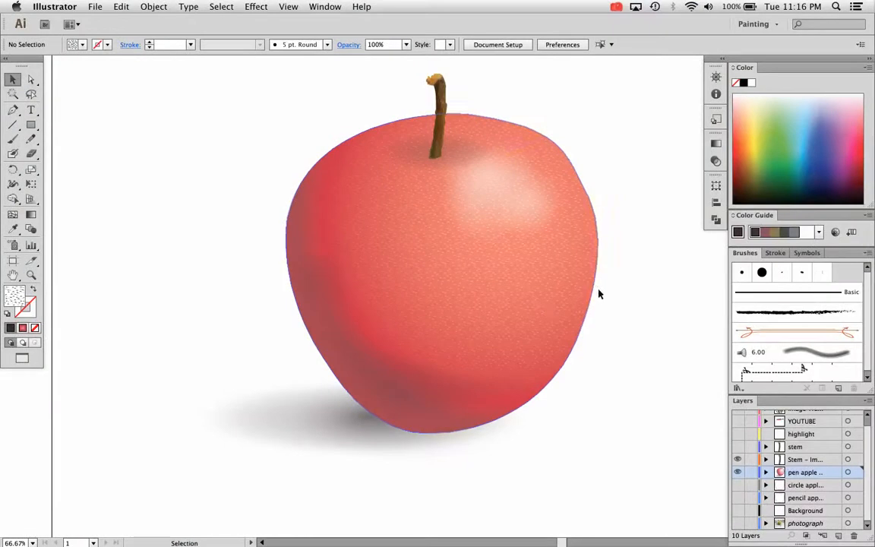
{"action": "left_click", "coordinate": [570, 305]}
{"action": "key", "text": "a"}
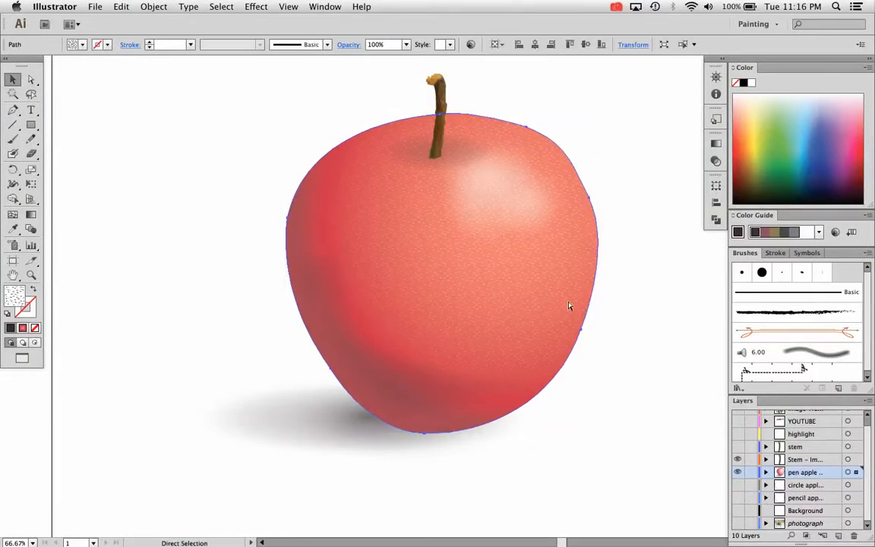
{"action": "key", "text": "v"}
{"action": "left_click", "coordinate": [641, 269]}
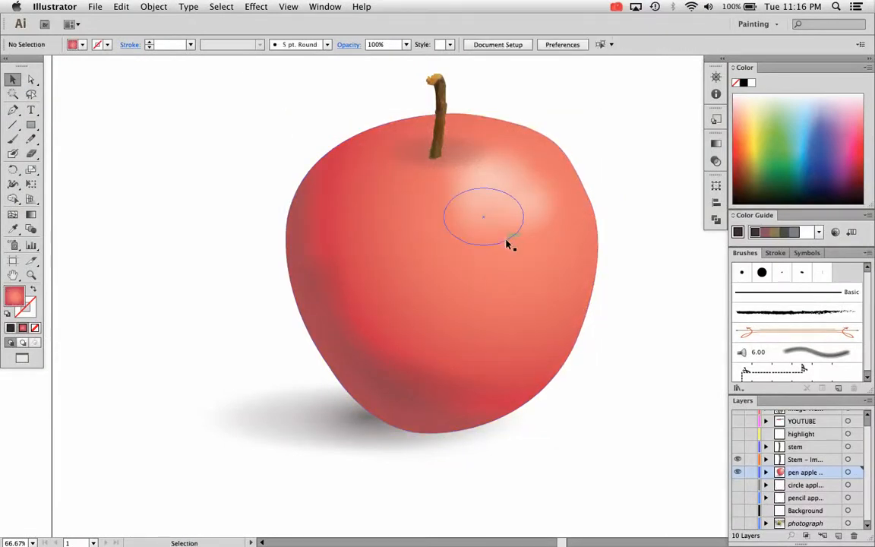
Select the apple body path, show the Swatches panel, and move it clear of the stem.
{"action": "left_click", "coordinate": [511, 296]}
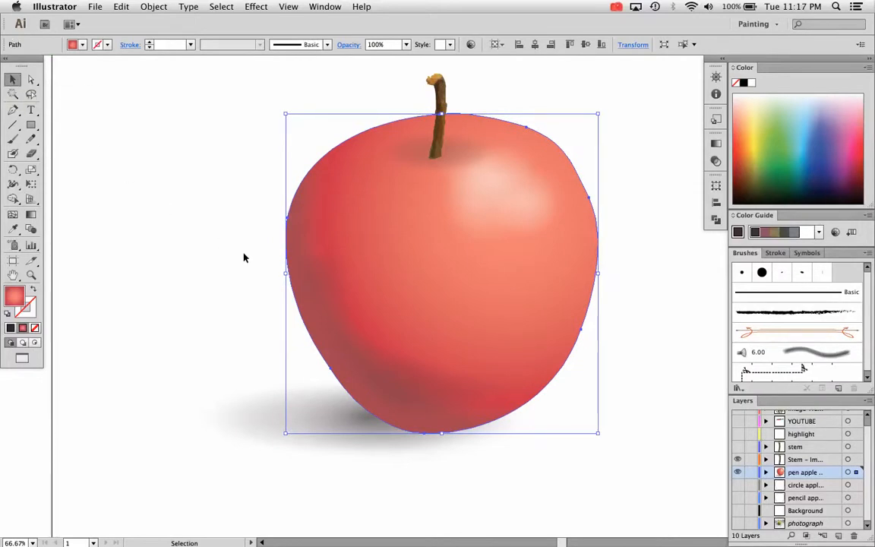
{"action": "left_click", "coordinate": [325, 7]}
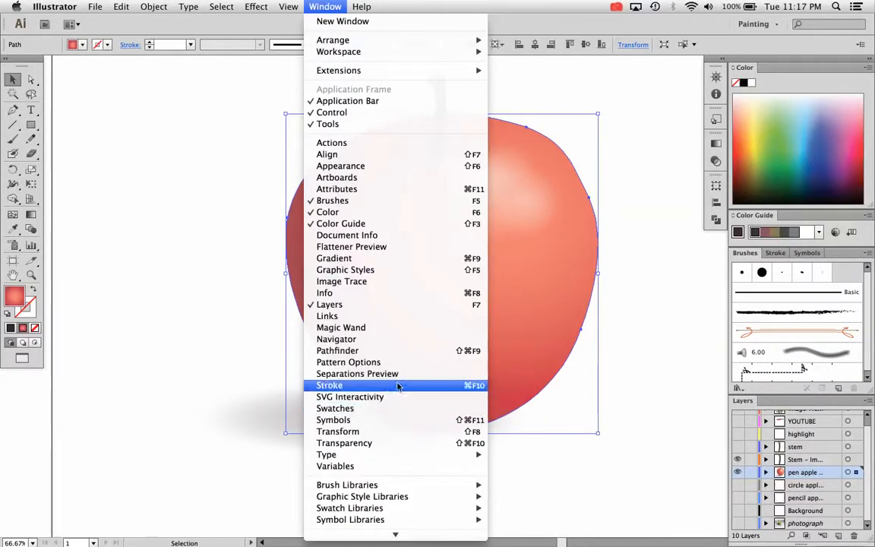
{"action": "left_click", "coordinate": [397, 409]}
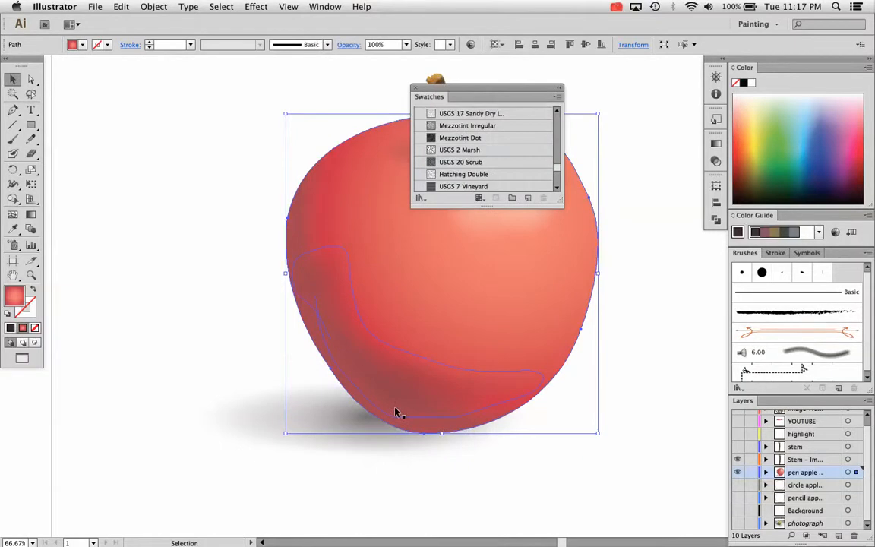
{"action": "scroll", "coordinate": [490, 163], "scroll_direction": "up", "scroll_amount": 10}
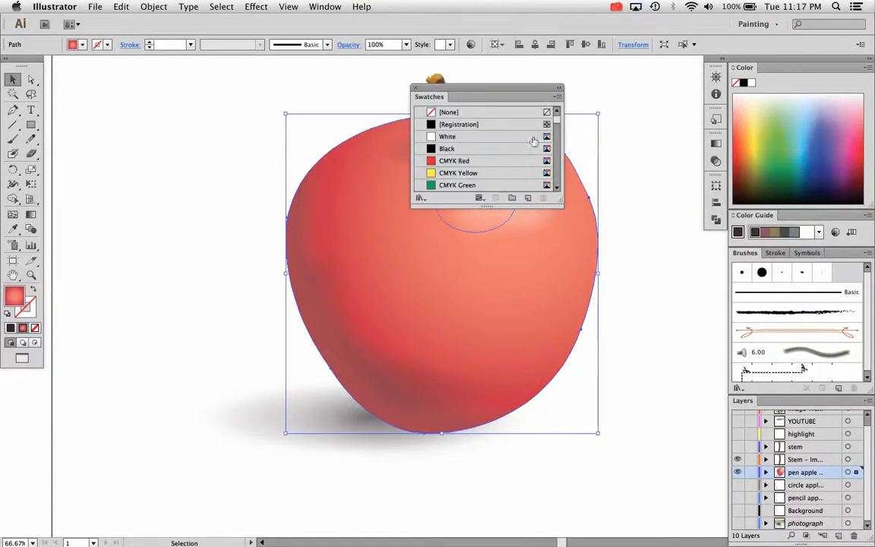
{"action": "left_click_drag", "start_coordinate": [515, 91], "coordinate": [605, 81]}
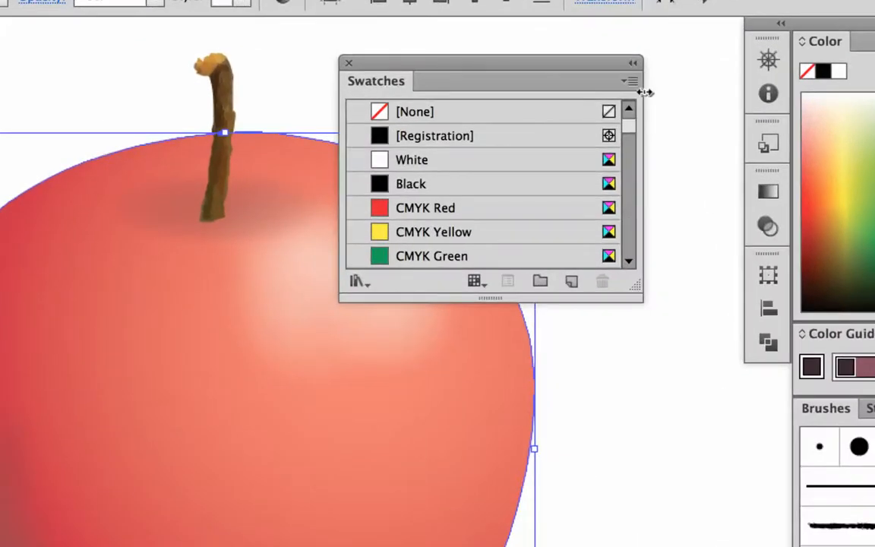
{"action": "left_click", "coordinate": [633, 82]}
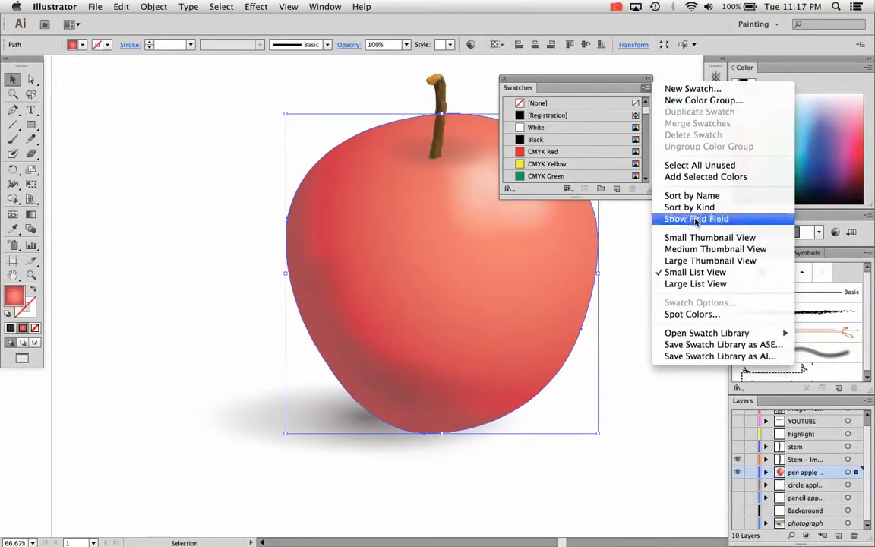
{"action": "mouse_move", "coordinate": [693, 334]}
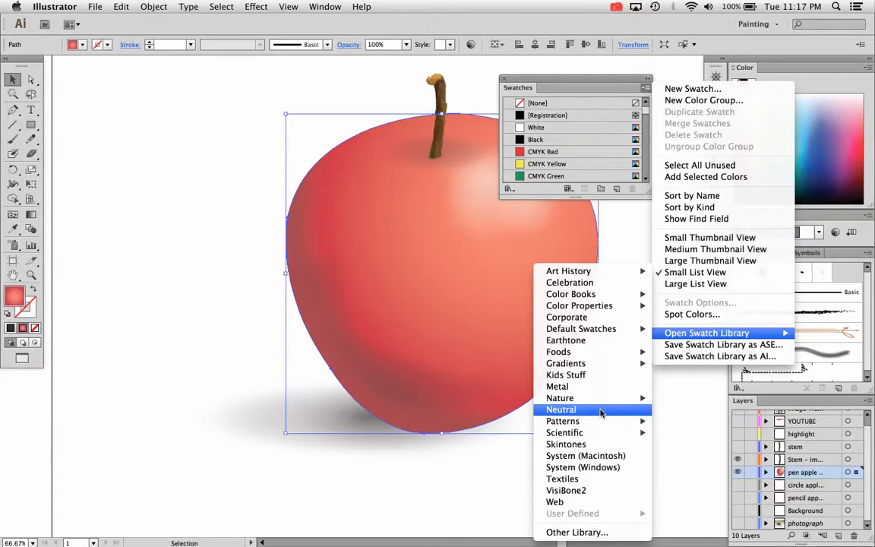
{"action": "mouse_move", "coordinate": [592, 421]}
{"action": "mouse_move", "coordinate": [473, 434]}
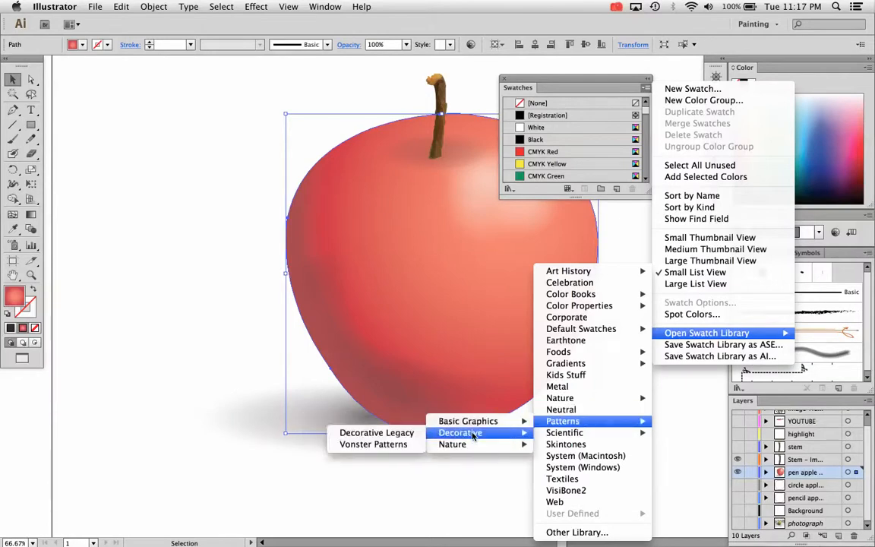
{"action": "left_click", "coordinate": [551, 188]}
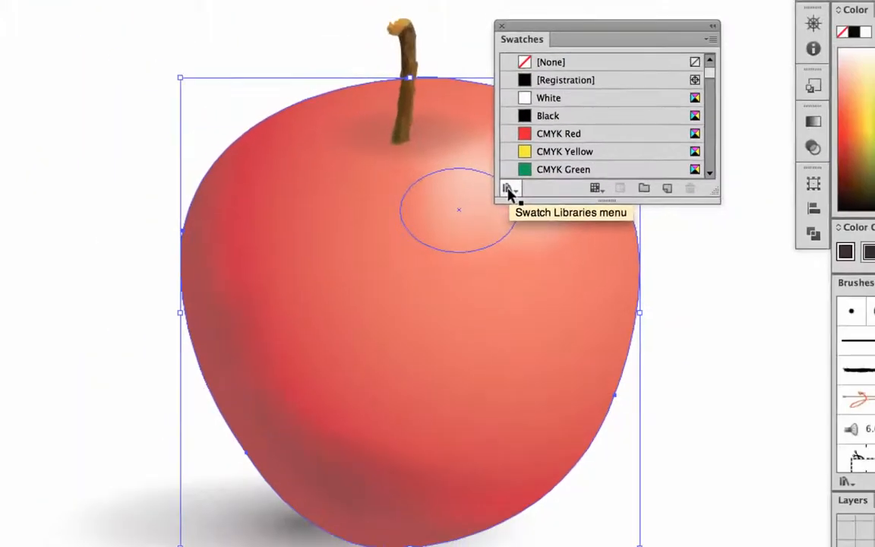
Open the Basic Graphics_Textures pattern library and arrange it directly below the Swatches panel.
{"action": "left_click", "coordinate": [507, 188]}
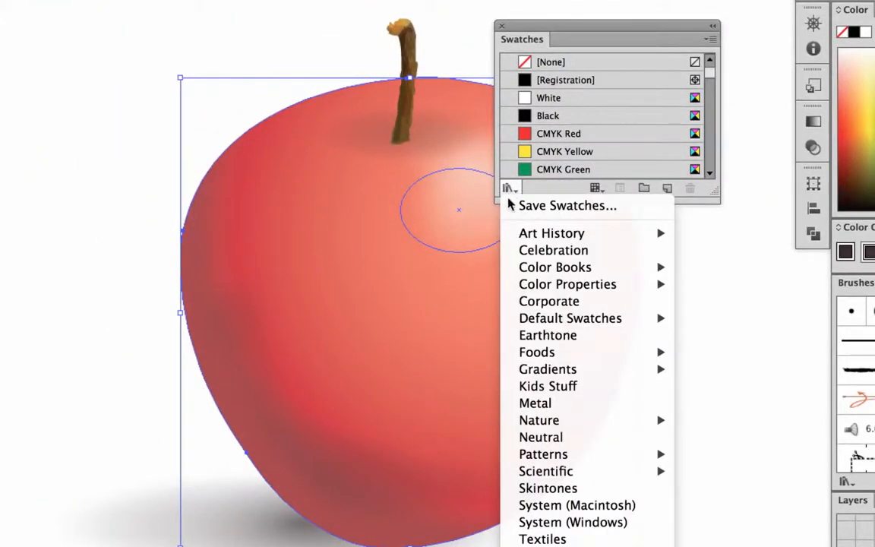
{"action": "mouse_move", "coordinate": [576, 456]}
{"action": "mouse_move", "coordinate": [717, 461]}
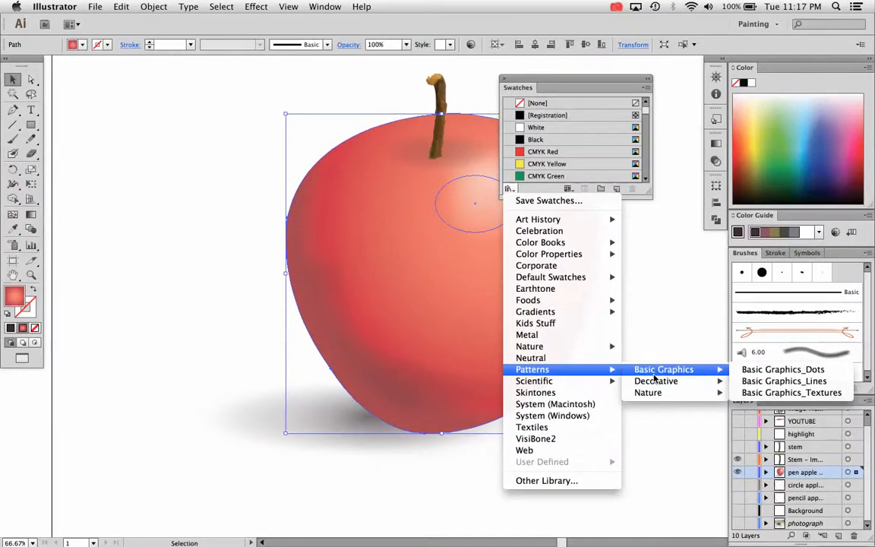
{"action": "left_click", "coordinate": [792, 394]}
{"action": "left_click_drag", "start_coordinate": [518, 80], "coordinate": [559, 156]}
{"action": "left_click_drag", "start_coordinate": [587, 64], "coordinate": [579, 285]}
{"action": "left_click_drag", "start_coordinate": [584, 155], "coordinate": [571, 75]}
{"action": "left_click_drag", "start_coordinate": [616, 289], "coordinate": [596, 207]}
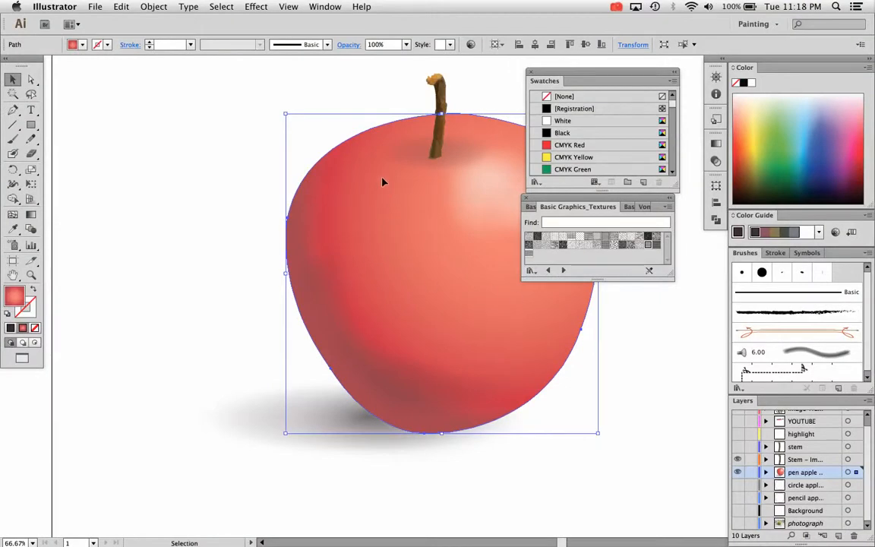
Show the Appearance panel for the apple body and place it below the texture library.
{"action": "left_click", "coordinate": [326, 6]}
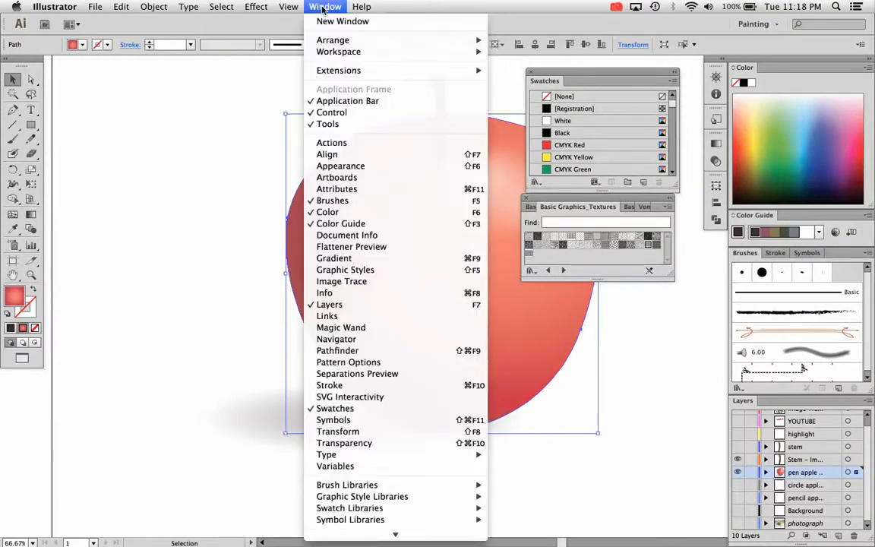
{"action": "left_click", "coordinate": [341, 166]}
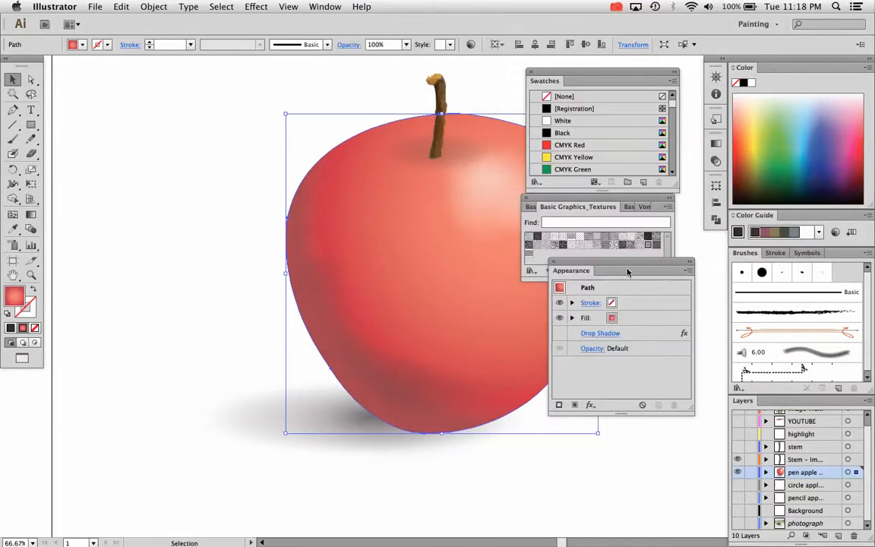
{"action": "left_click_drag", "start_coordinate": [627, 275], "coordinate": [600, 292]}
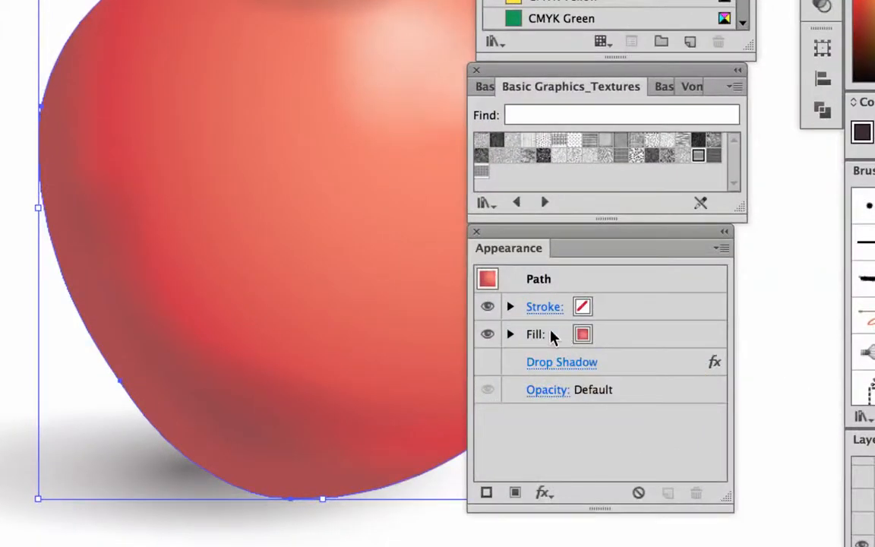
Duplicate the apple body's red gradient fill so a second fill is stacked above it.
{"action": "left_click", "coordinate": [551, 331]}
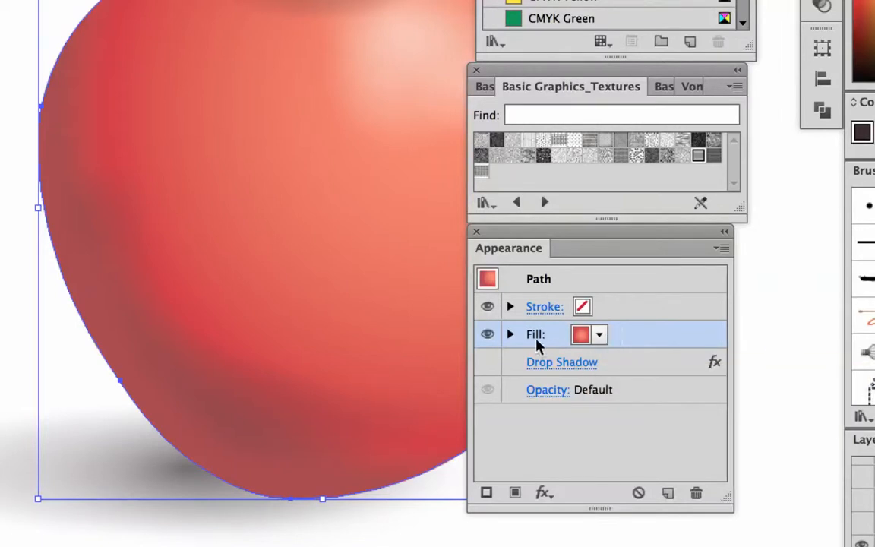
{"action": "left_click", "coordinate": [629, 315]}
{"action": "left_click", "coordinate": [639, 337]}
{"action": "left_click", "coordinate": [721, 250]}
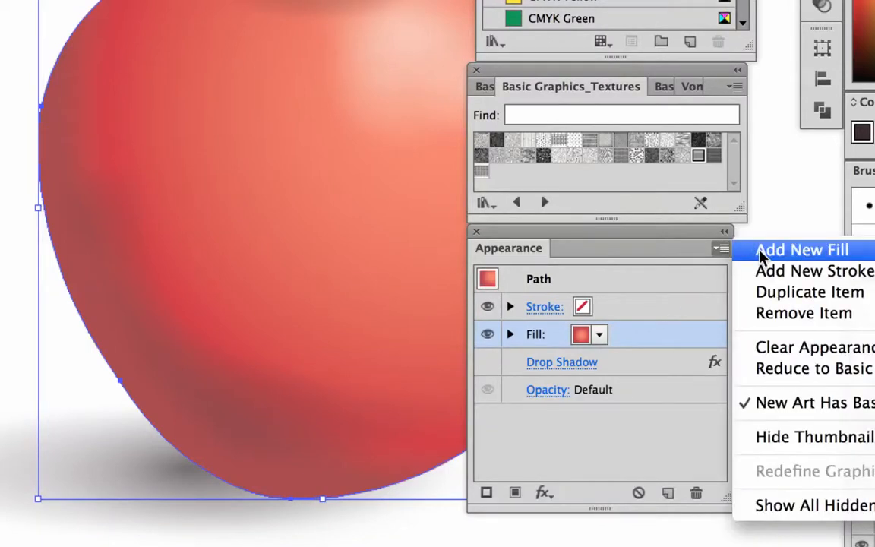
{"action": "left_click", "coordinate": [686, 443]}
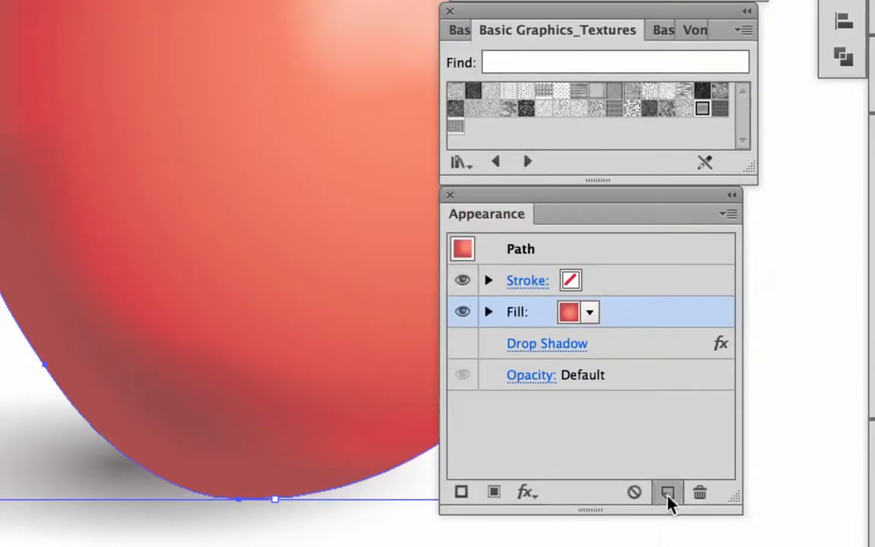
{"action": "left_click", "coordinate": [668, 494]}
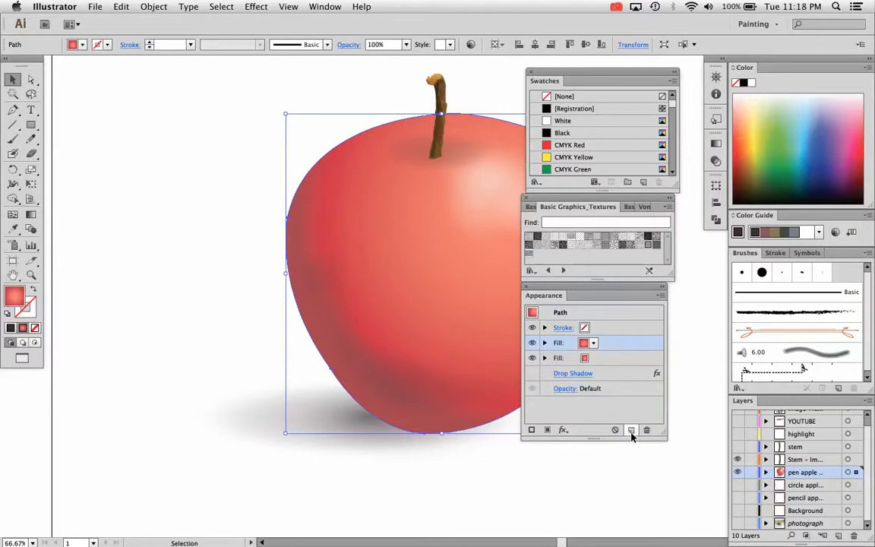
Try the USGS 7 Vineyard and USGS 21 Intricate Surface textures on the apple's upper fill, settling on USGS 22 Gravel Beach.
{"action": "left_click", "coordinate": [649, 245]}
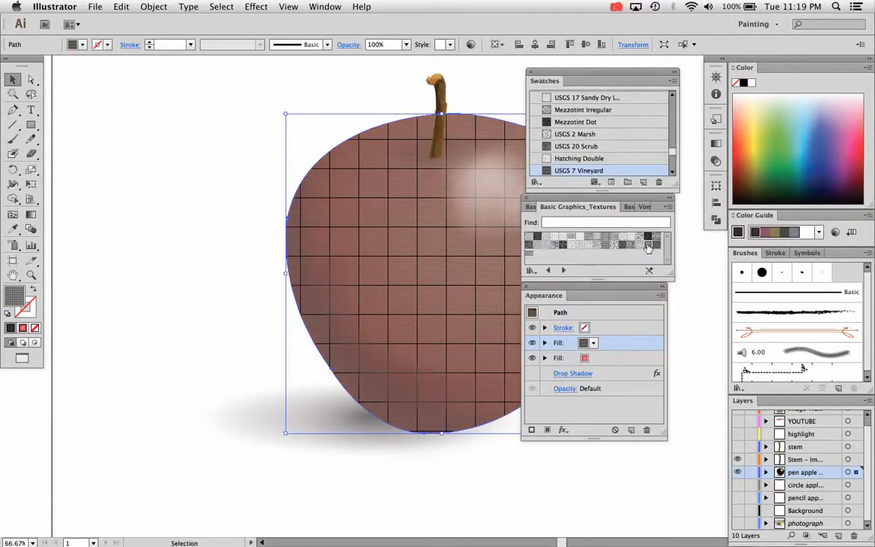
{"action": "left_click", "coordinate": [625, 245]}
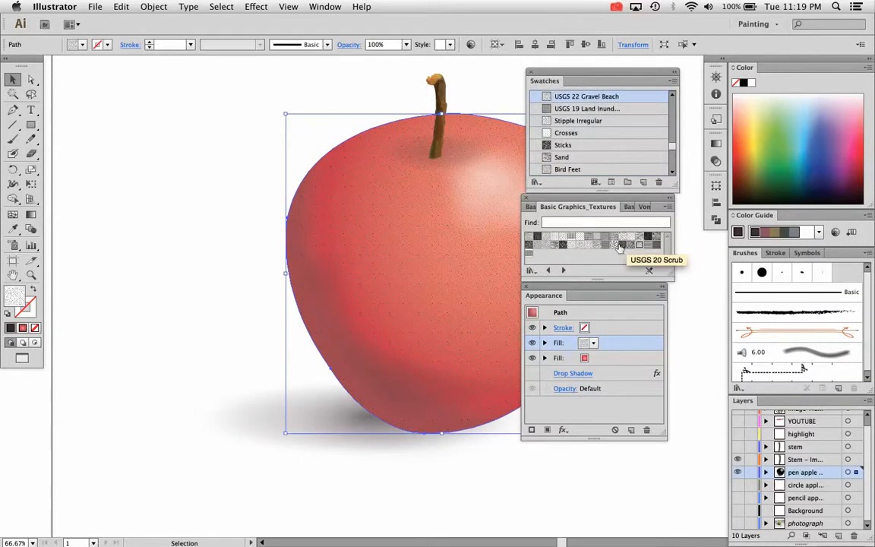
{"action": "left_click", "coordinate": [620, 246]}
{"action": "left_click", "coordinate": [631, 246]}
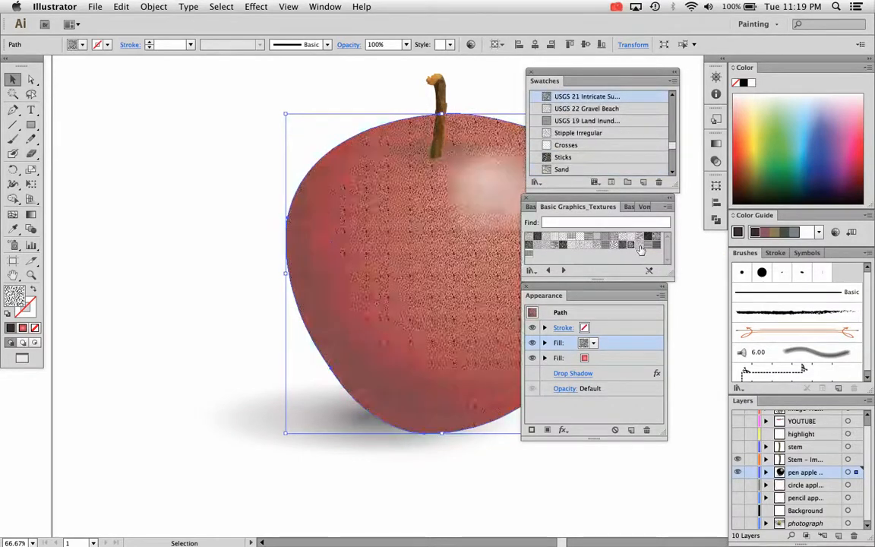
{"action": "left_click", "coordinate": [635, 246]}
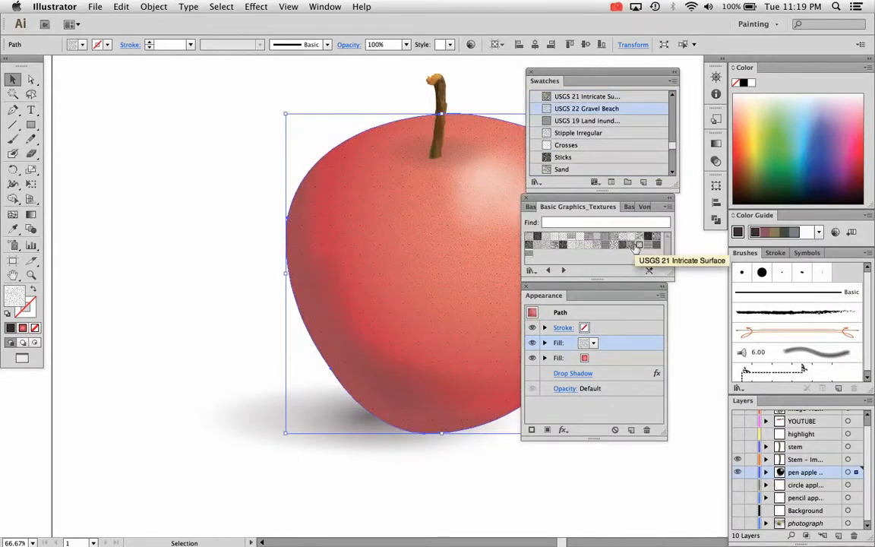
Reveal the photograph layer and temporarily hide the drawn apple to examine the real apple's skin texture, then restore the layer visibility.
{"action": "left_click", "coordinate": [737, 524]}
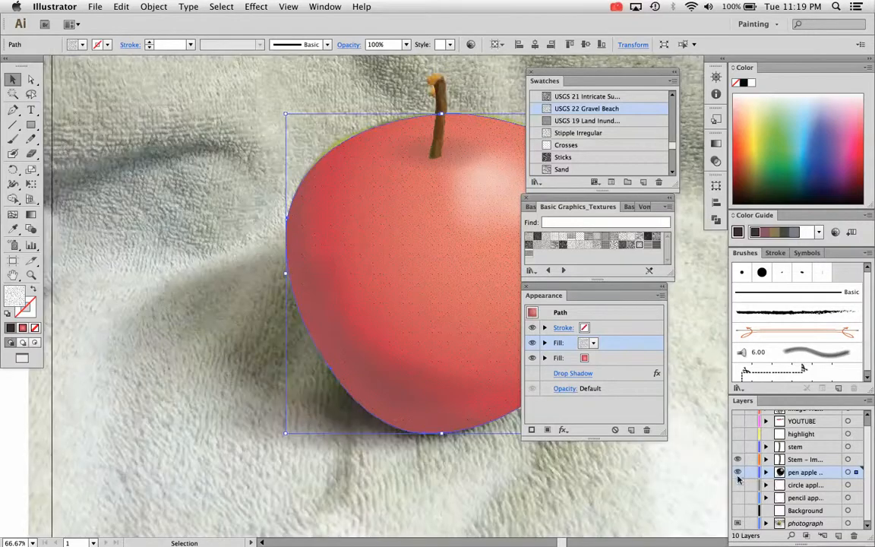
{"action": "left_click", "coordinate": [737, 472]}
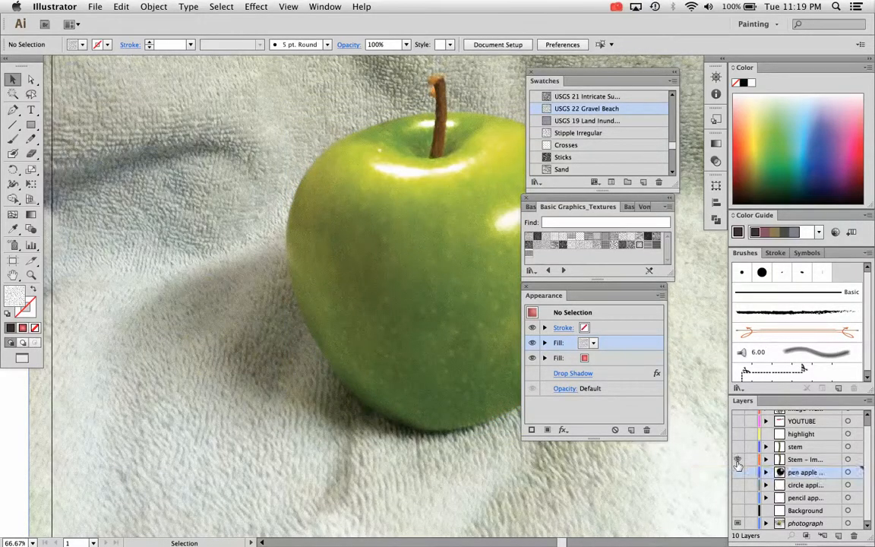
{"action": "left_click", "coordinate": [737, 459]}
{"action": "left_click", "coordinate": [737, 472]}
{"action": "left_click", "coordinate": [738, 523]}
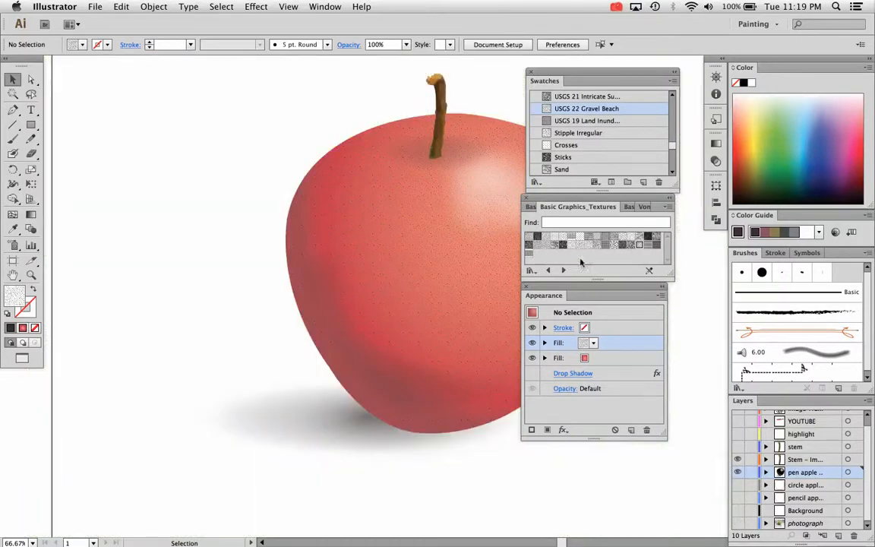
Reselect the apple body and try the Vonster patterns Tri-bal, Splatterz, Coronation and Plume1 on its upper fill.
{"action": "left_click", "coordinate": [563, 244]}
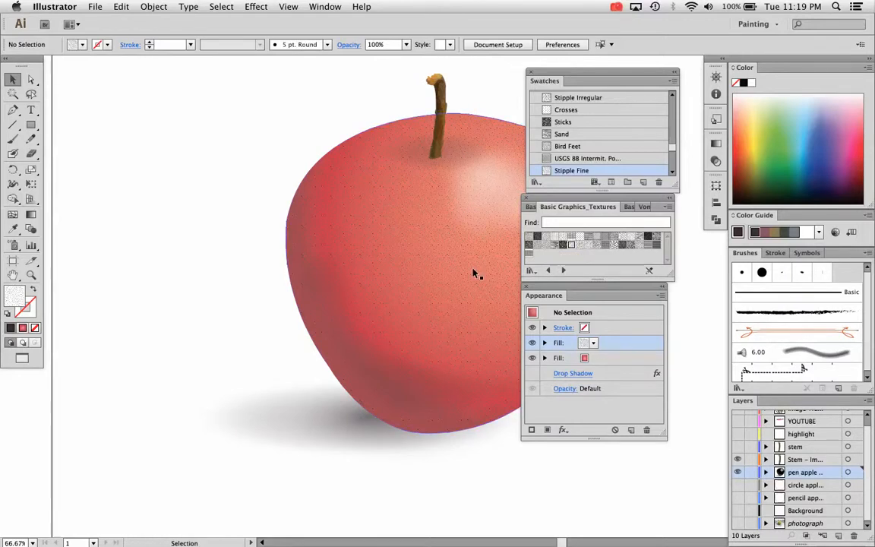
{"action": "scroll", "coordinate": [475, 274], "scroll_direction": "right", "scroll_amount": 5}
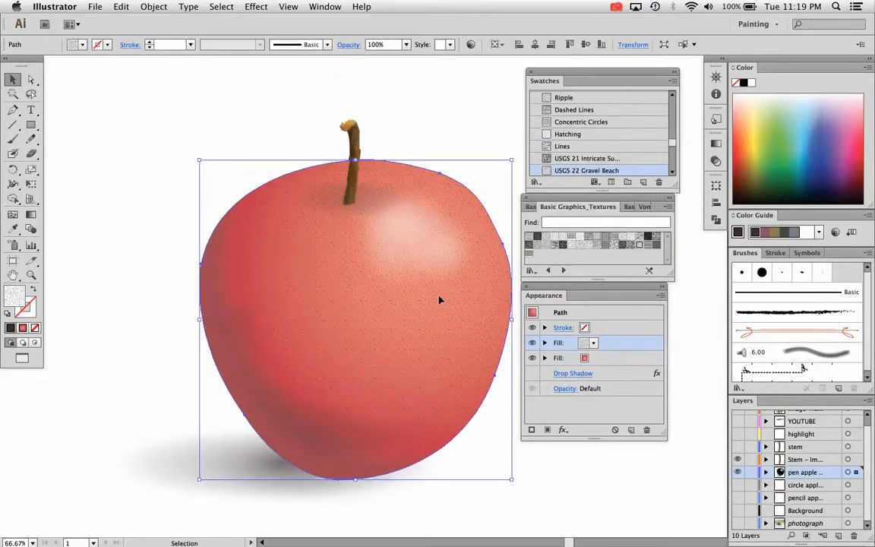
{"action": "left_click", "coordinate": [645, 207]}
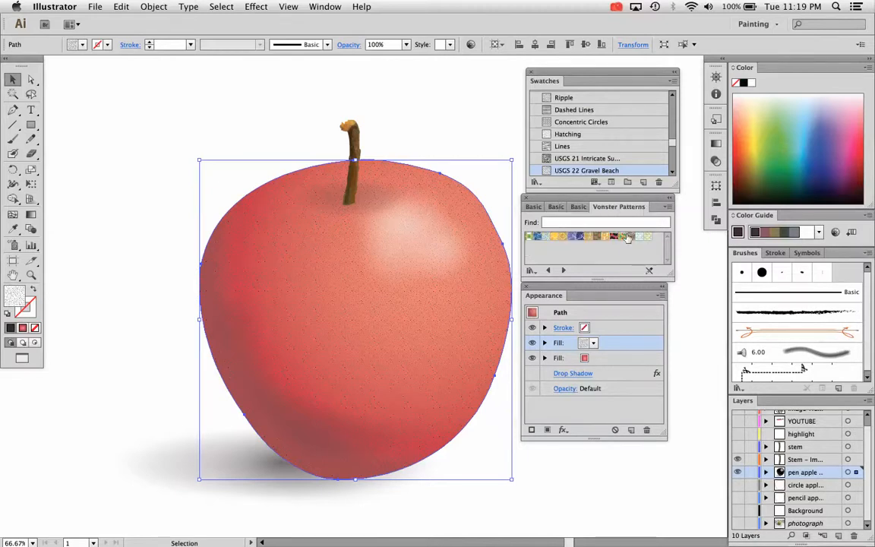
{"action": "left_click", "coordinate": [614, 236]}
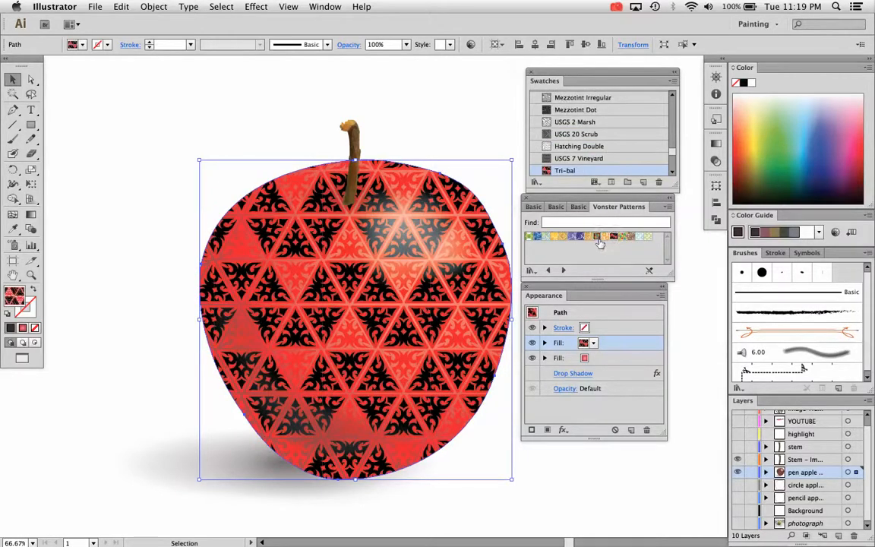
{"action": "left_click", "coordinate": [606, 238]}
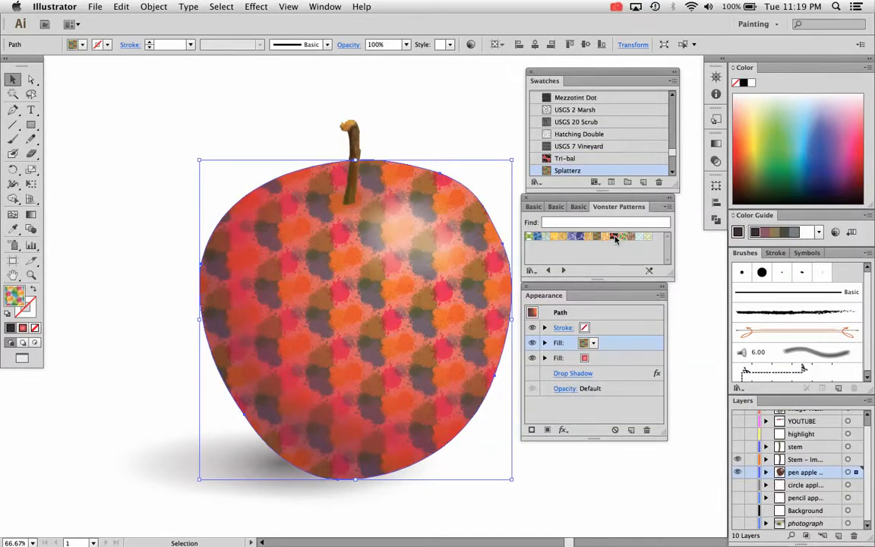
{"action": "left_click", "coordinate": [614, 238]}
{"action": "left_click", "coordinate": [592, 237]}
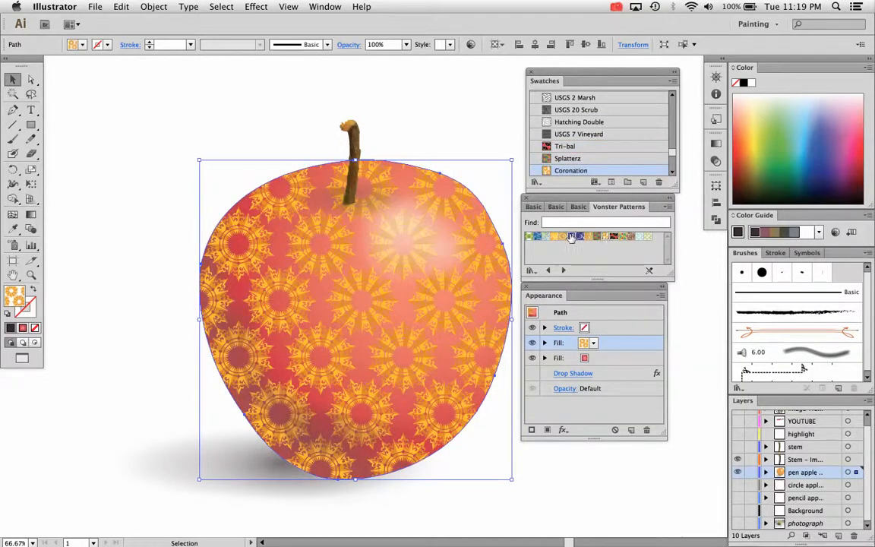
{"action": "left_click", "coordinate": [572, 238]}
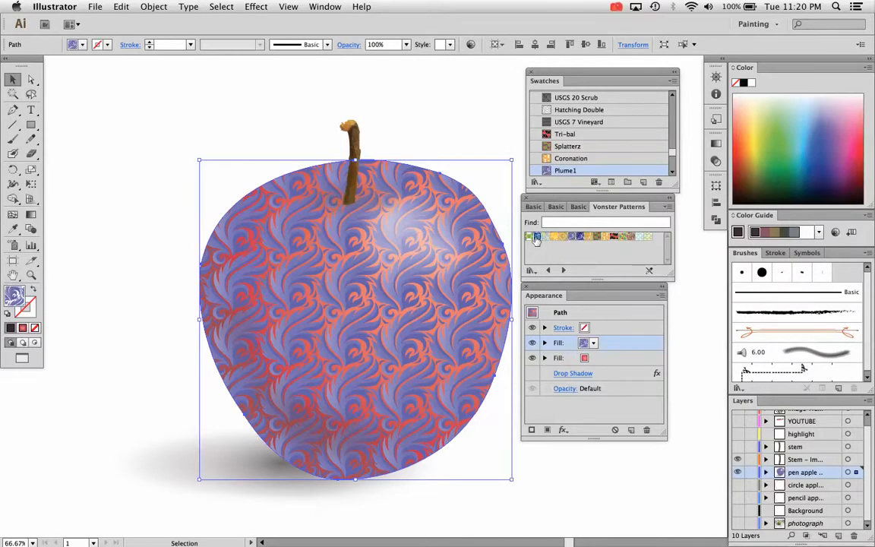
Try the Vonster Jive pattern on the apple's upper fill, and restore the USGS 22 Gravel Beach texture from Basic Graphics_Textures.
{"action": "left_click", "coordinate": [537, 238]}
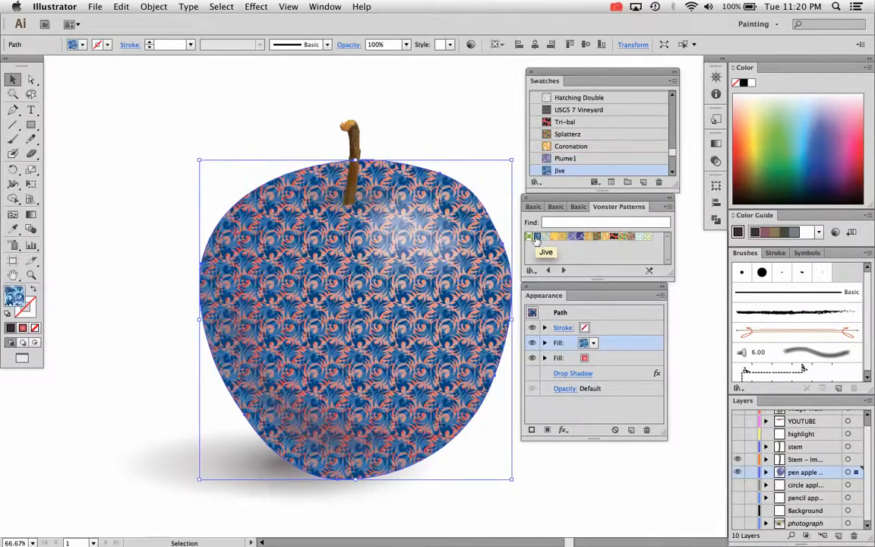
{"action": "left_click", "coordinate": [574, 207]}
{"action": "left_click", "coordinate": [547, 207]}
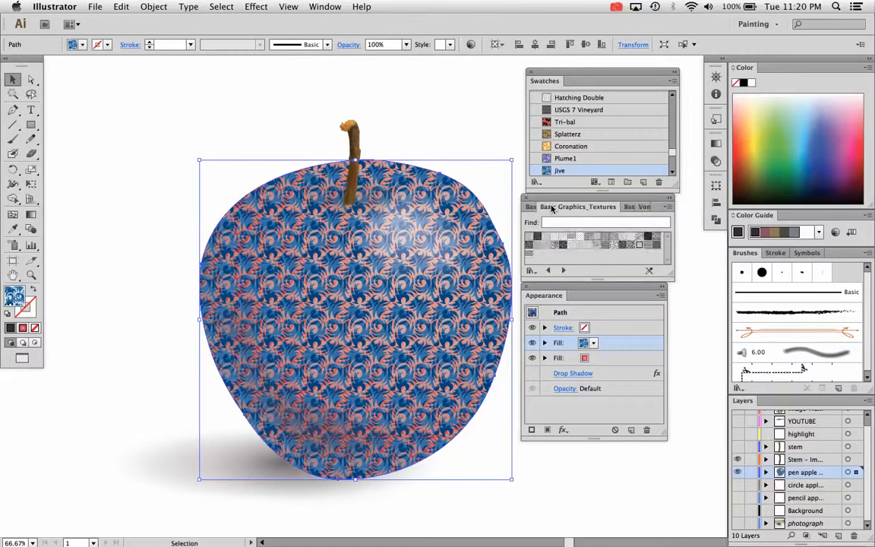
{"action": "left_click", "coordinate": [631, 246]}
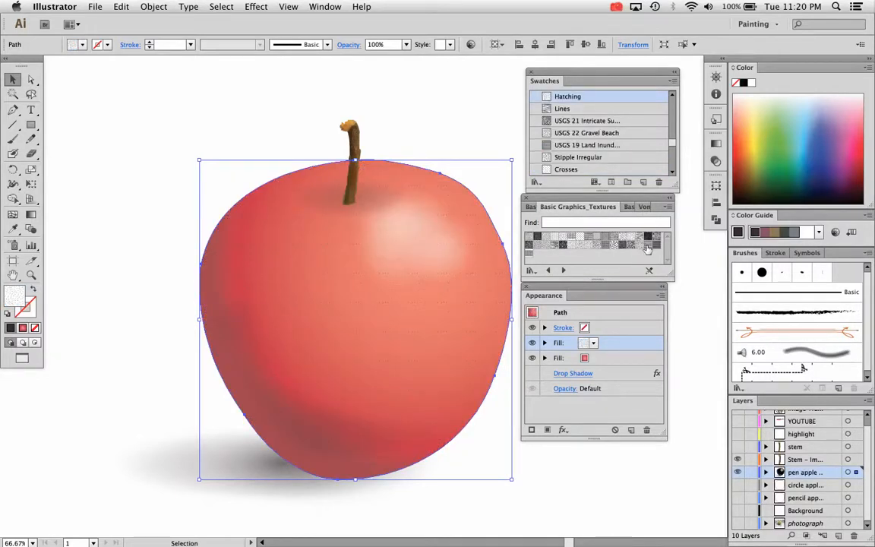
{"action": "left_click", "coordinate": [639, 246]}
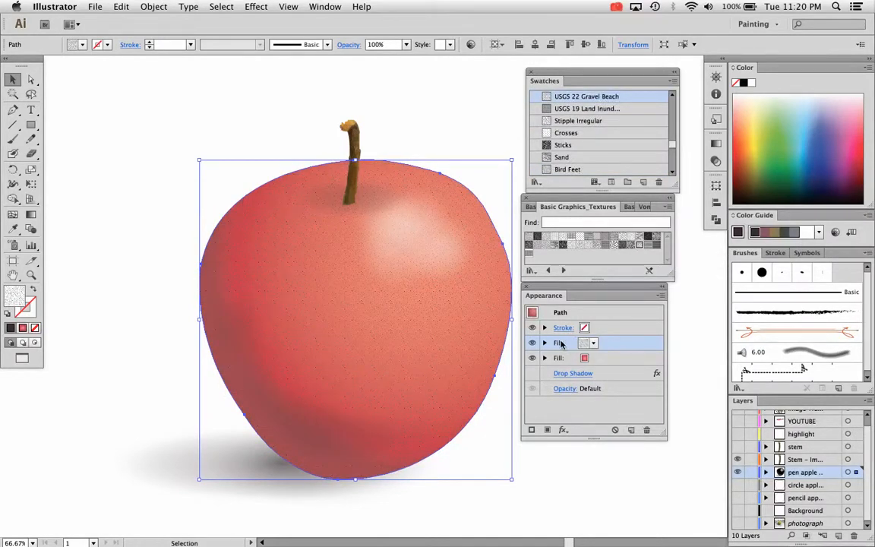
Duplicate the Gravel Beach fill and apply the USGS 7 Vineyard texture to the new topmost fill.
{"action": "left_click", "coordinate": [631, 430]}
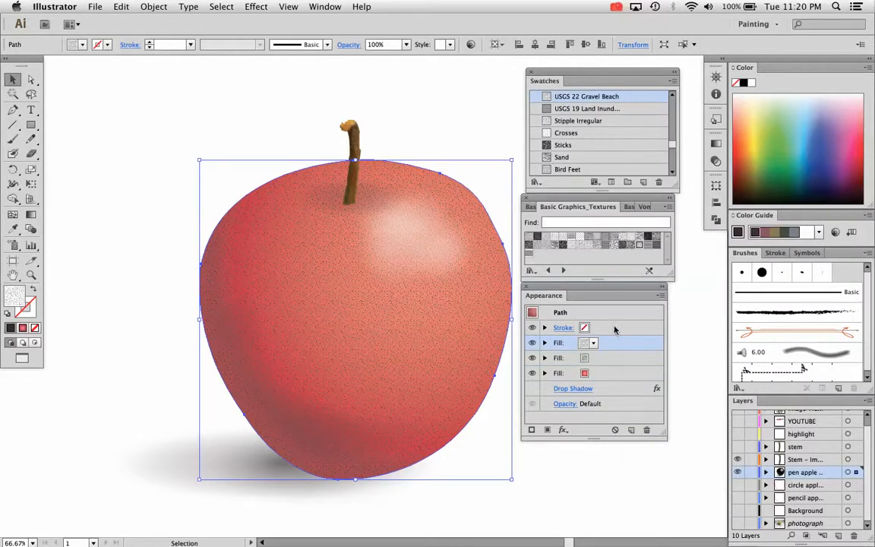
{"action": "left_click", "coordinate": [650, 244]}
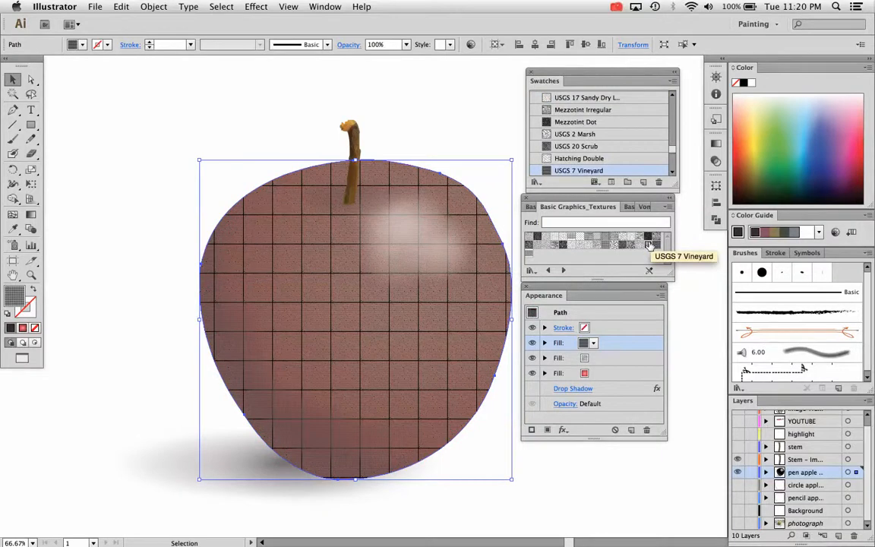
{"action": "left_click", "coordinate": [642, 246]}
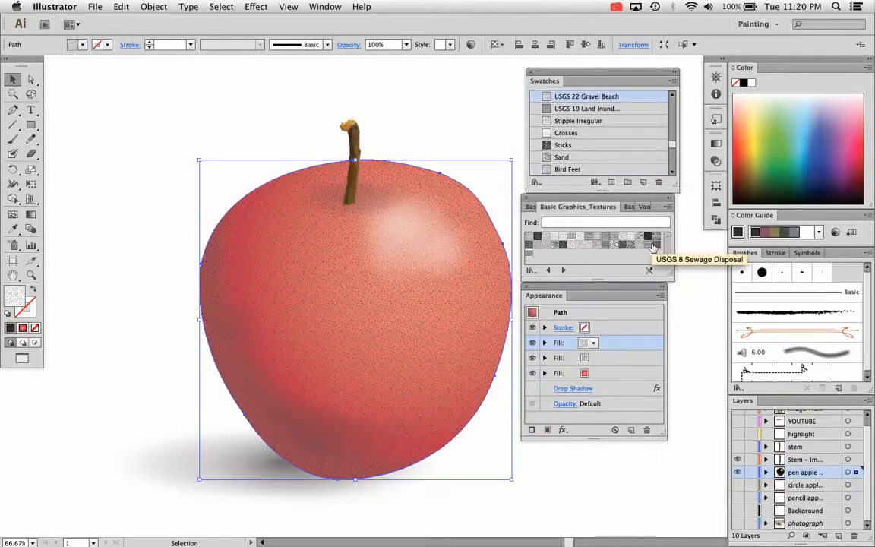
{"action": "left_click", "coordinate": [658, 246]}
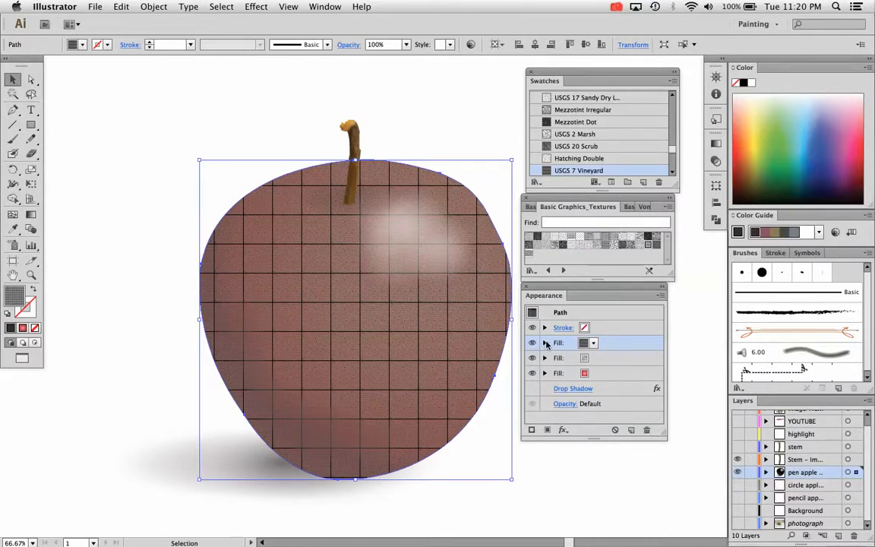
{"action": "key", "text": "a"}
{"action": "key", "text": "v"}
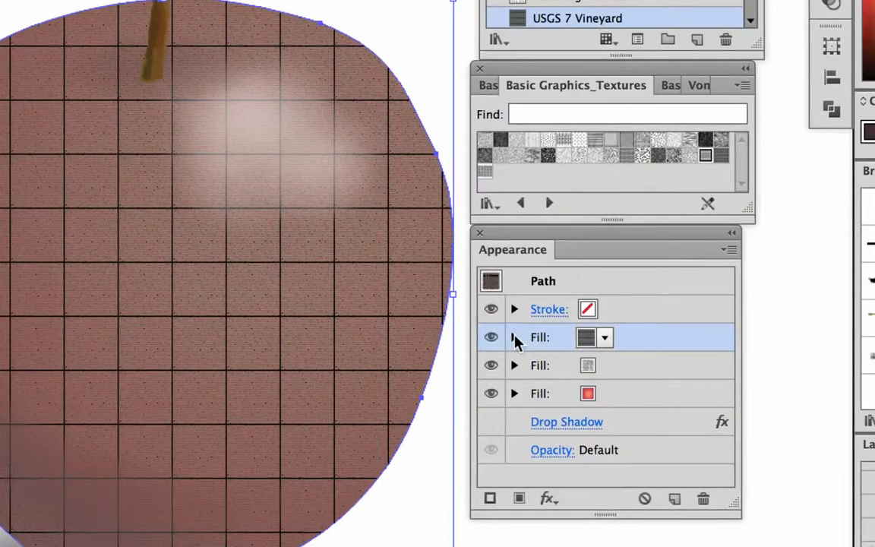
Expand the topmost Vineyard fill's opacity settings and try 20%, settling on 50% opacity.
{"action": "left_click", "coordinate": [515, 338]}
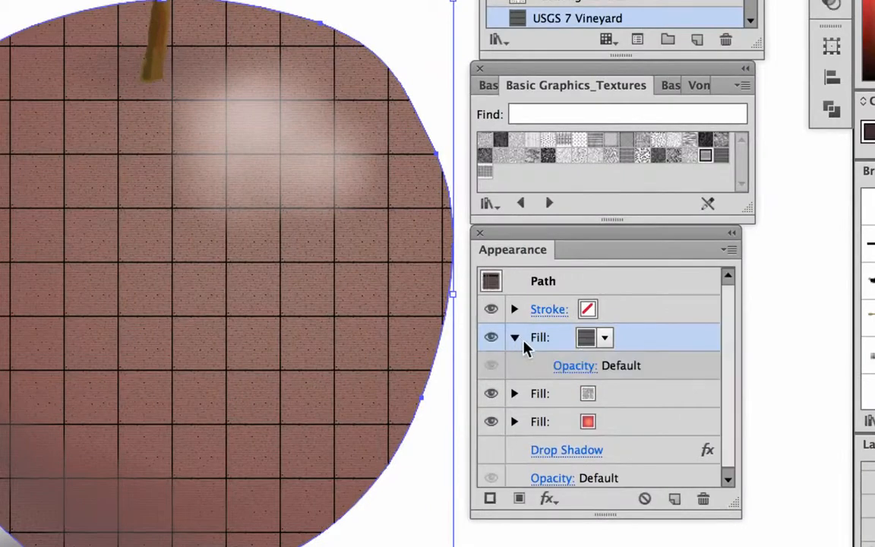
{"action": "left_click", "coordinate": [573, 368]}
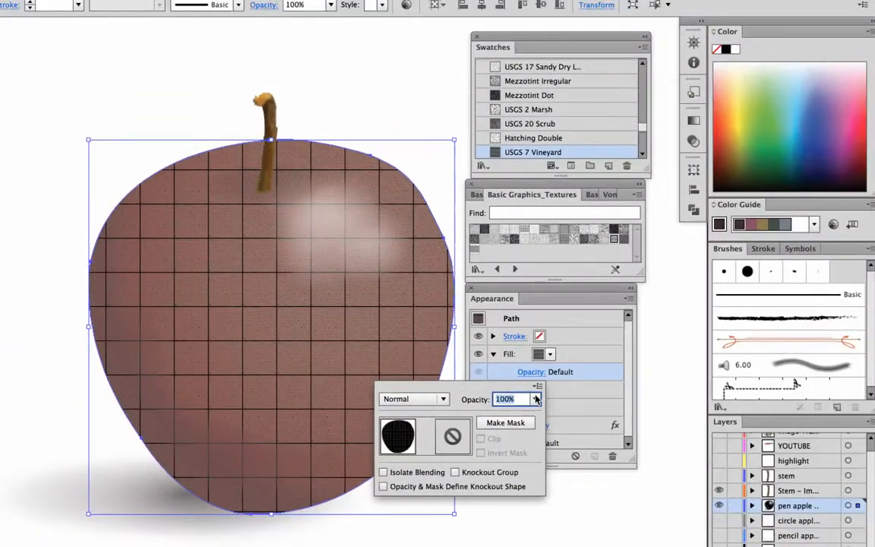
{"action": "left_click", "coordinate": [535, 400]}
{"action": "left_click", "coordinate": [557, 449]}
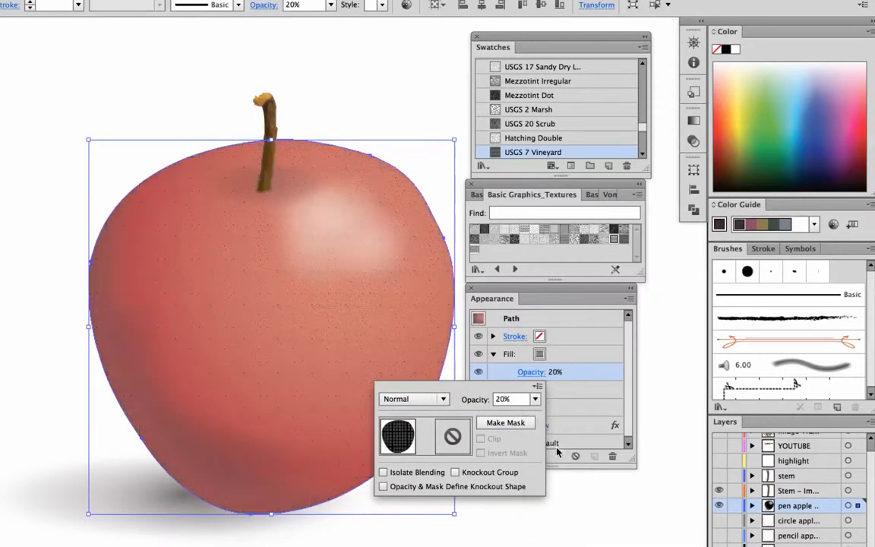
{"action": "left_click", "coordinate": [534, 399]}
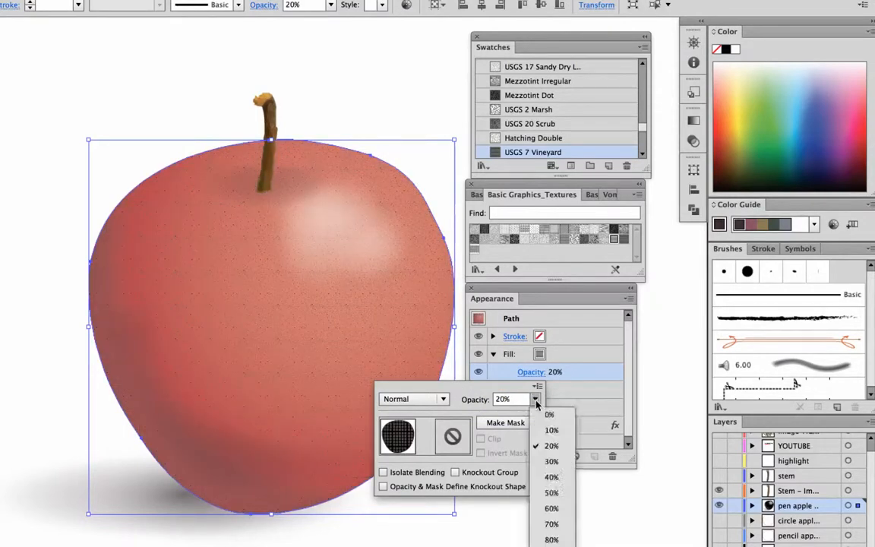
{"action": "left_click", "coordinate": [544, 496]}
Compare the Lighten, Overlay, Darken and Hue blending modes on the Vineyard fill, settling on Lighten.
{"action": "left_click", "coordinate": [415, 399]}
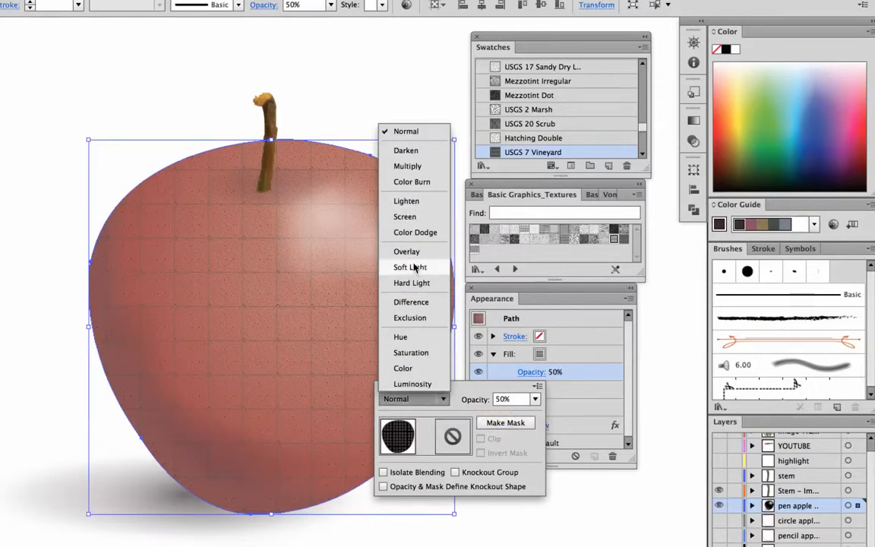
{"action": "left_click", "coordinate": [410, 205]}
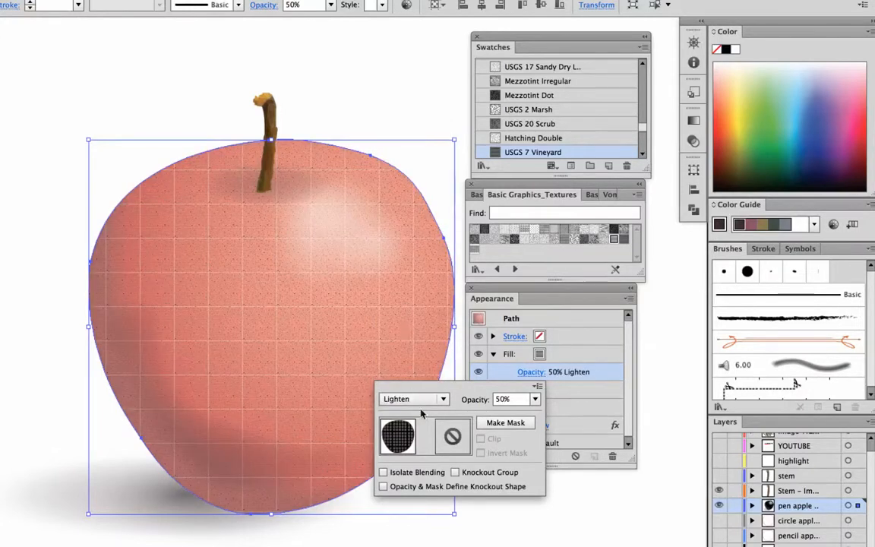
{"action": "left_click", "coordinate": [442, 400]}
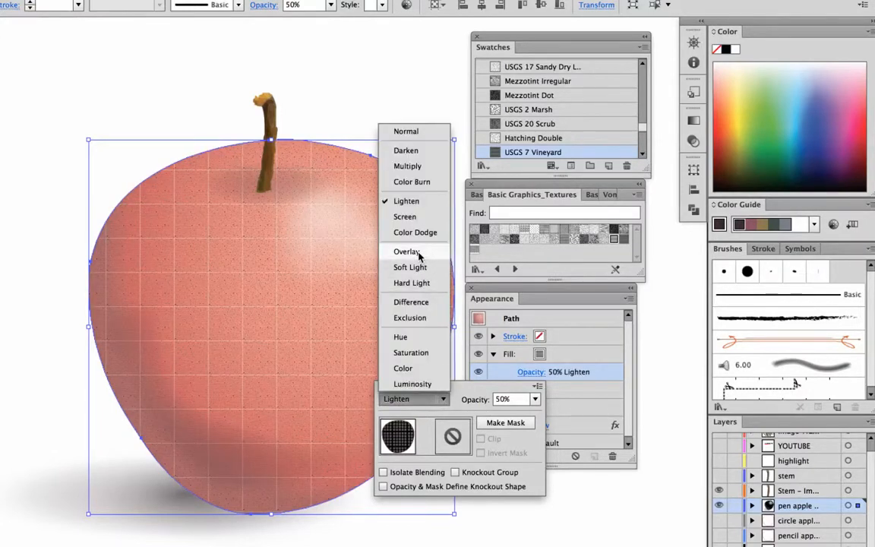
{"action": "left_click", "coordinate": [408, 251]}
{"action": "left_click", "coordinate": [443, 400]}
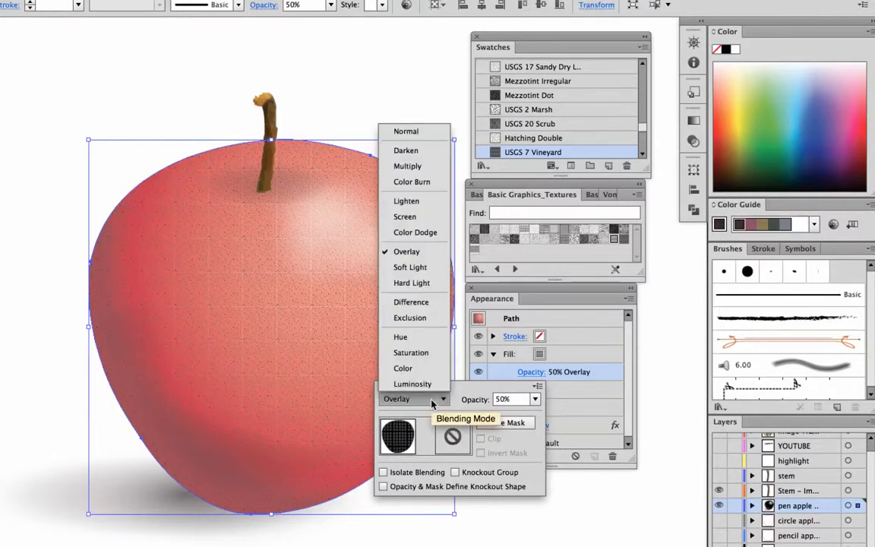
{"action": "left_click", "coordinate": [428, 150]}
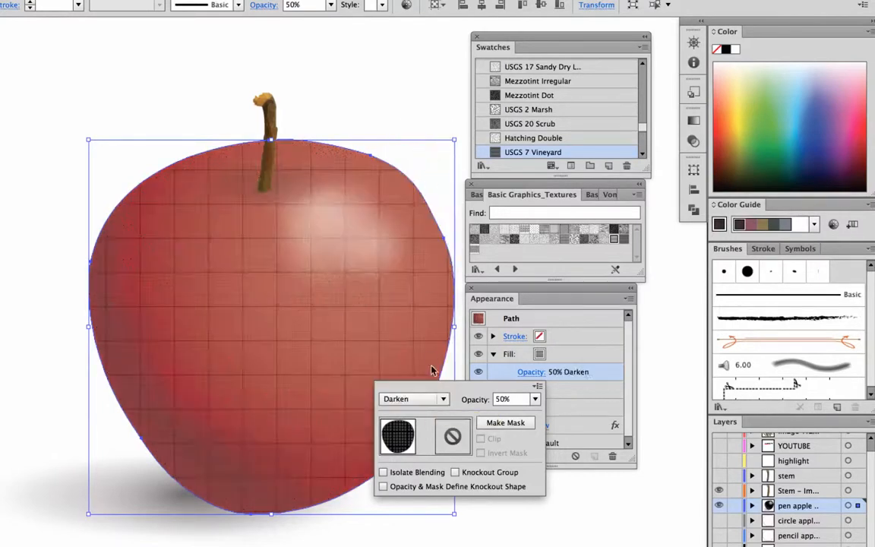
{"action": "left_click", "coordinate": [430, 403]}
{"action": "left_click", "coordinate": [393, 334]}
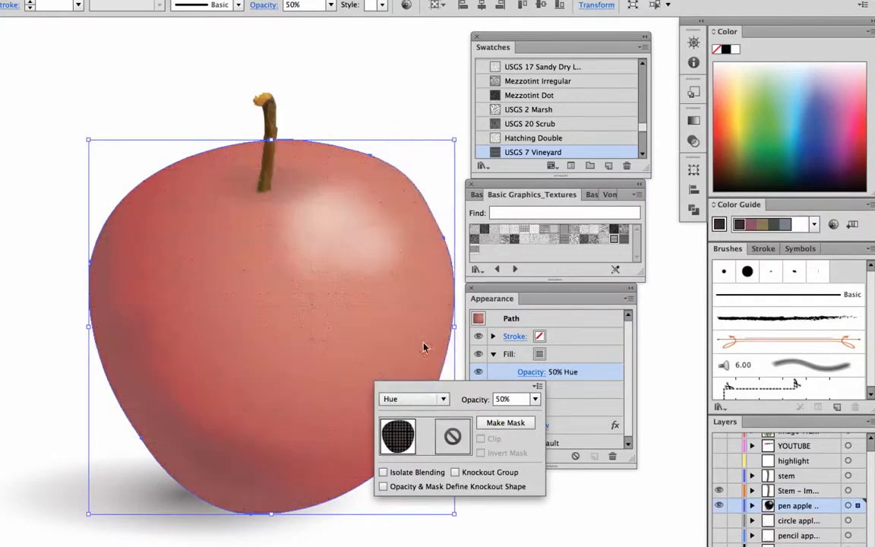
{"action": "left_click", "coordinate": [430, 397]}
{"action": "left_click", "coordinate": [421, 199]}
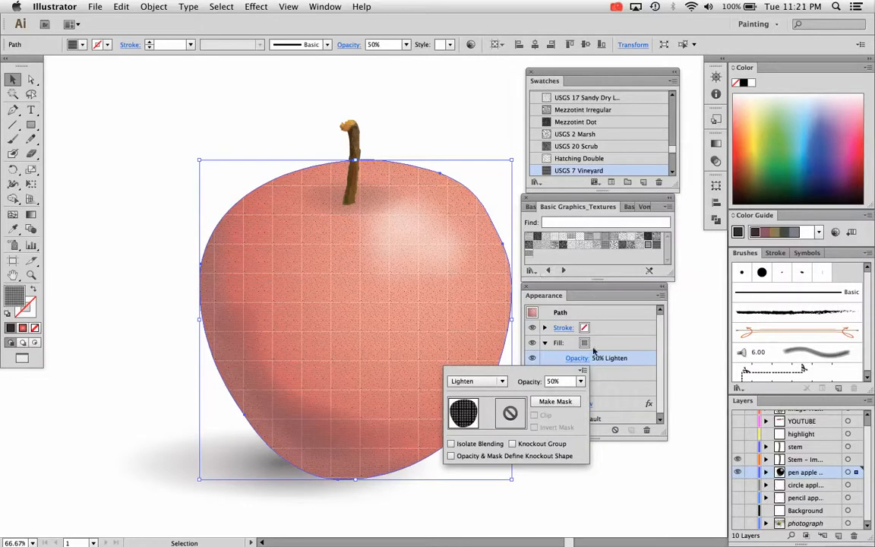
Try 10% opacity on the Vineyard fill and set it to 20%.
{"action": "left_click", "coordinate": [580, 381]}
{"action": "left_click", "coordinate": [597, 416]}
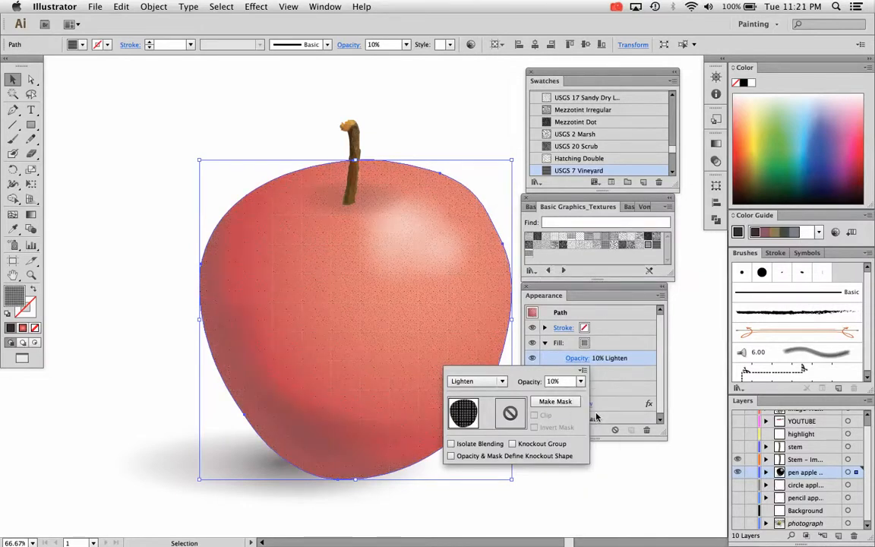
{"action": "left_click", "coordinate": [581, 381]}
{"action": "left_click", "coordinate": [591, 430]}
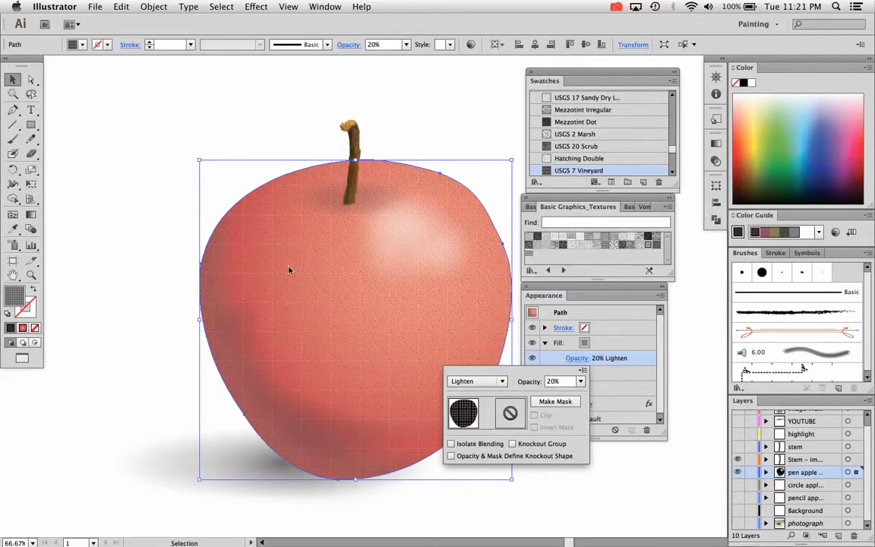
Open the Scale options for the apple and compare the preview, stroke and object settings, leaving only Transform Patterns enabled with Preview on.
{"action": "left_click", "coordinate": [31, 171]}
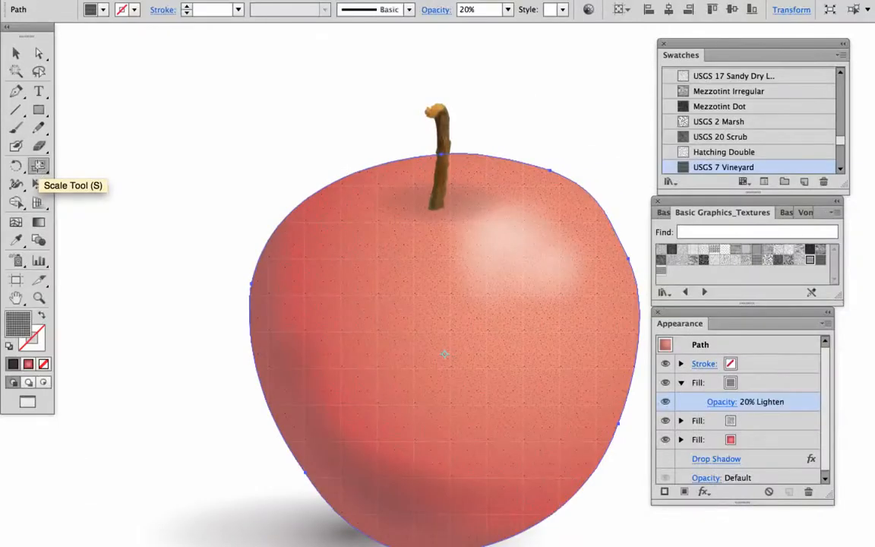
{"action": "double_click", "coordinate": [40, 166]}
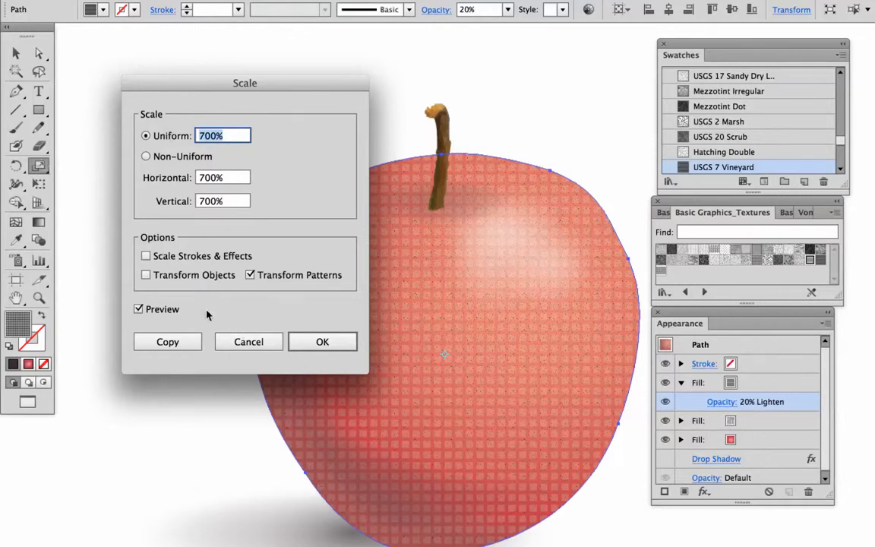
{"action": "left_click", "coordinate": [139, 310]}
{"action": "left_click", "coordinate": [139, 310]}
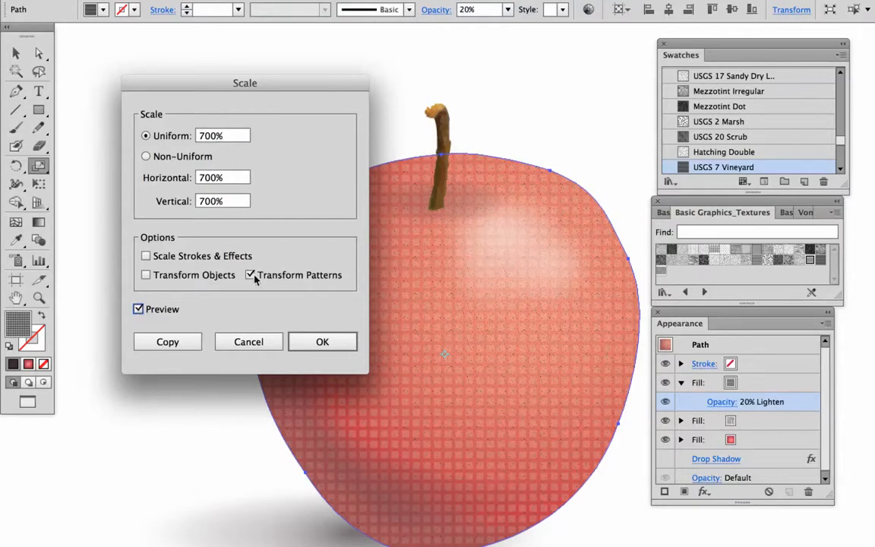
{"action": "left_click", "coordinate": [146, 256]}
{"action": "left_click", "coordinate": [146, 257]}
{"action": "left_click", "coordinate": [145, 276]}
{"action": "left_click", "coordinate": [145, 276]}
{"action": "left_click", "coordinate": [146, 276]}
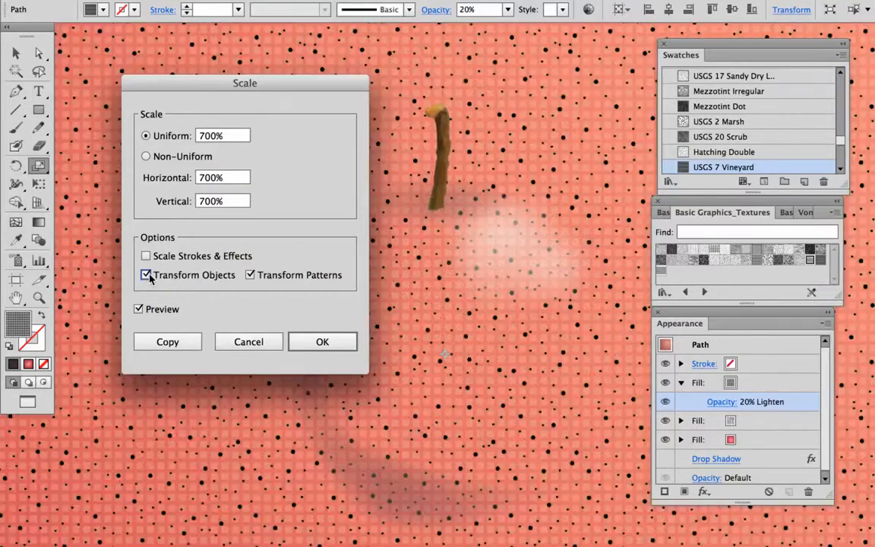
{"action": "left_click", "coordinate": [146, 276]}
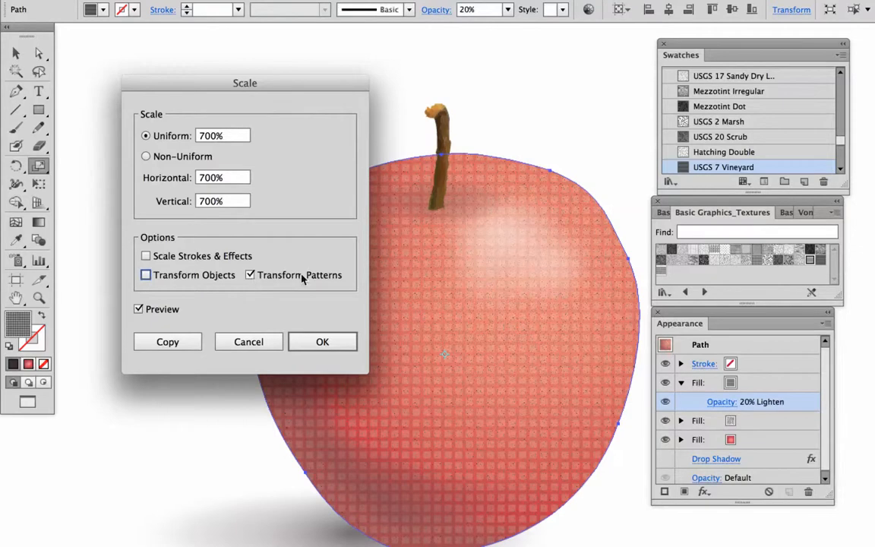
Try enlarging the apple's pattern in increments from 700% through 840% and 1030% uniform scale, up to about 1170%.
{"action": "left_click", "coordinate": [225, 138]}
{"action": "key", "text": "shift+Up"}
{"action": "key", "text": "shift+Up"}
{"action": "key", "text": "shift+Up"}
{"action": "key", "text": "shift+Up"}
{"action": "key", "text": "shift+Up"}
{"action": "key", "text": "shift+Up"}
{"action": "key", "text": "shift+Up"}
{"action": "key", "text": "shift+Up"}
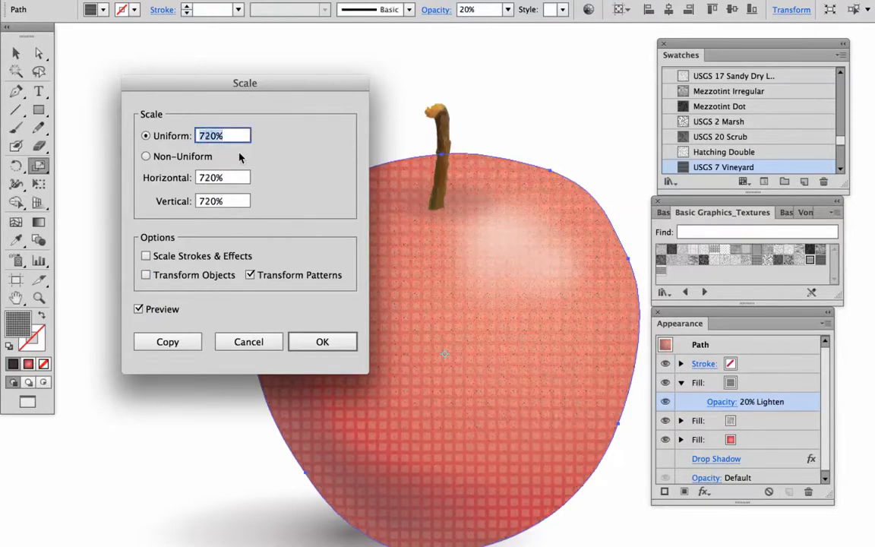
{"action": "key", "text": "shift+Up"}
{"action": "key", "text": "shift+Up"}
{"action": "key", "text": "shift+Up"}
{"action": "key", "text": "shift+Up"}
{"action": "key", "text": "shift+Up"}
{"action": "key", "text": "shift+Up"}
{"action": "key", "text": "shift+Up"}
{"action": "key", "text": "shift+Up"}
{"action": "key", "text": "shift+Up"}
{"action": "key", "text": "shift+Up"}
{"action": "key", "text": "shift+Up"}
{"action": "key", "text": "shift+Up"}
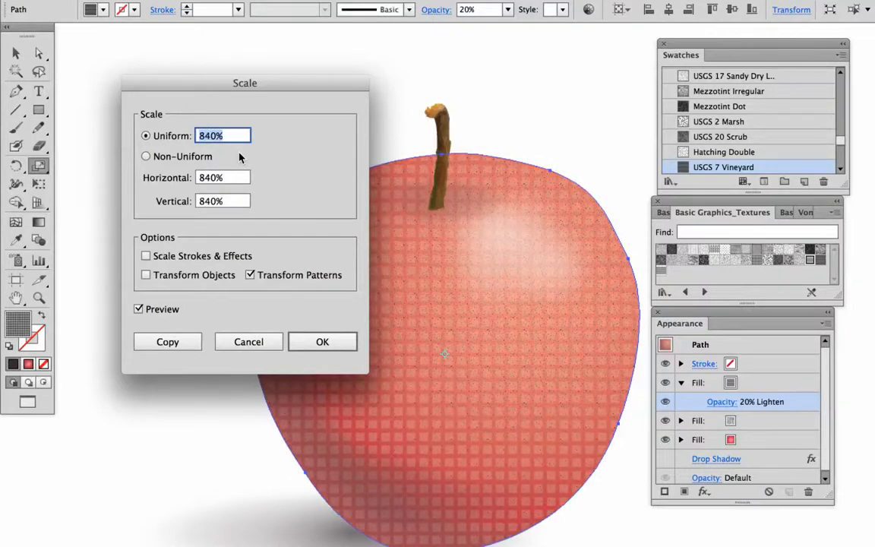
{"action": "key", "text": "shift+Up"}
{"action": "key", "text": "shift+Up"}
{"action": "key", "text": "shift+Up"}
{"action": "key", "text": "shift+Up"}
{"action": "key", "text": "shift+Up"}
{"action": "key", "text": "shift+Up"}
{"action": "key", "text": "shift+Up"}
{"action": "key", "text": "shift+Up"}
{"action": "key", "text": "shift+Up"}
{"action": "key", "text": "shift+Up"}
{"action": "key", "text": "shift+Up"}
{"action": "key", "text": "shift+Up"}
{"action": "key", "text": "shift+Up"}
{"action": "key", "text": "shift+Up"}
{"action": "key", "text": "shift+Up"}
{"action": "key", "text": "shift+Up"}
{"action": "key", "text": "shift+Up"}
{"action": "key", "text": "shift+Up"}
{"action": "key", "text": "shift+Up"}
{"action": "key", "text": "shift+Up"}
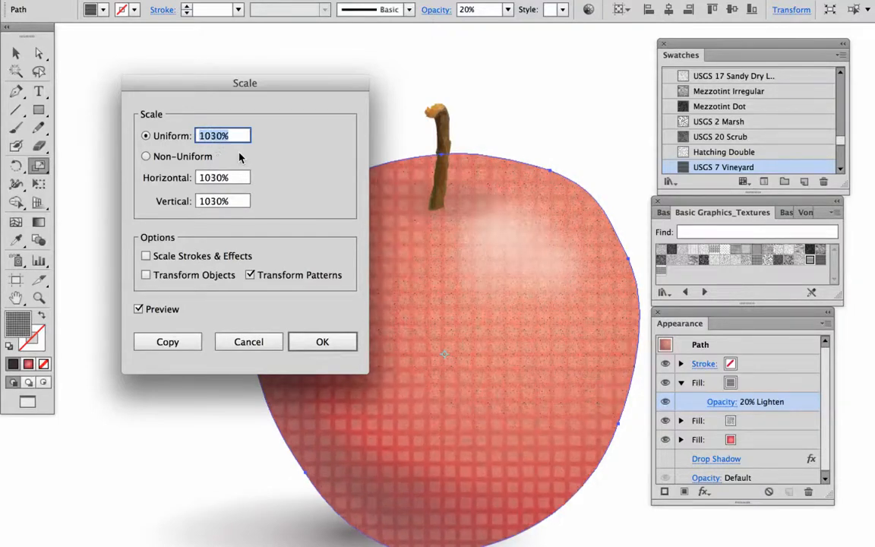
{"action": "key", "text": "shift+Up"}
{"action": "key", "text": "shift+Up"}
{"action": "key", "text": "shift+Up"}
Try progressively smaller uniform scales for the apple's pattern, comparing 930%, 680%, 450% and 250% and continuing below that.
{"action": "key", "text": "shift+Down"}
{"action": "key", "text": "shift+Down"}
{"action": "key", "text": "shift+Down"}
{"action": "key", "text": "shift+Down"}
{"action": "key", "text": "shift+Down"}
{"action": "key", "text": "shift+Down"}
{"action": "key", "text": "shift+Down"}
{"action": "key", "text": "shift+Down"}
{"action": "key", "text": "shift+Down"}
{"action": "key", "text": "shift+Down"}
{"action": "key", "text": "shift+Down"}
{"action": "key", "text": "shift+Down"}
{"action": "key", "text": "shift+Down"}
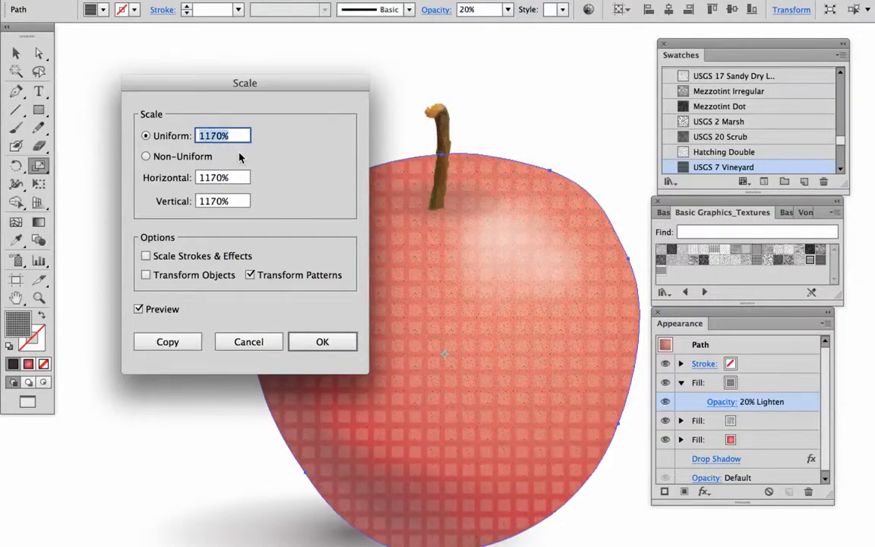
{"action": "key", "text": "shift+Down"}
{"action": "key", "text": "shift+Down"}
{"action": "key", "text": "shift+Down"}
{"action": "key", "text": "shift+Down"}
{"action": "key", "text": "shift+Down"}
{"action": "key", "text": "shift+Down"}
{"action": "key", "text": "shift+Down"}
{"action": "key", "text": "shift+Down"}
{"action": "key", "text": "shift+Down"}
{"action": "key", "text": "shift+Down"}
{"action": "key", "text": "shift+Down"}
{"action": "key", "text": "shift+Down"}
{"action": "key", "text": "shift+Down"}
{"action": "key", "text": "shift+Down"}
{"action": "key", "text": "shift+Down"}
{"action": "key", "text": "shift+Down"}
{"action": "key", "text": "shift+Down"}
{"action": "key", "text": "shift+Down"}
{"action": "key", "text": "shift+Down"}
{"action": "key", "text": "shift+Down"}
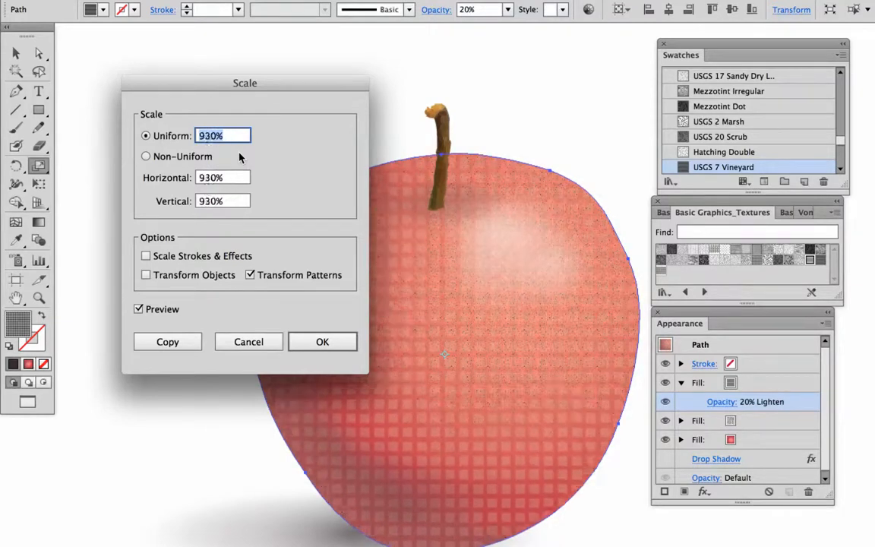
{"action": "key", "text": "shift+Down"}
{"action": "key", "text": "shift+Down"}
{"action": "key", "text": "shift+Down"}
{"action": "key", "text": "shift+Down"}
{"action": "key", "text": "shift+Down"}
{"action": "key", "text": "shift+Down"}
{"action": "key", "text": "shift+Down"}
{"action": "key", "text": "shift+Down"}
{"action": "key", "text": "shift+Down"}
{"action": "key", "text": "shift+Down"}
{"action": "key", "text": "shift+Down"}
{"action": "key", "text": "shift+Down"}
{"action": "key", "text": "shift+Down"}
{"action": "key", "text": "shift+Down"}
{"action": "key", "text": "shift+Down"}
{"action": "key", "text": "shift+Down"}
{"action": "key", "text": "shift+Down"}
{"action": "key", "text": "shift+Down"}
{"action": "key", "text": "shift+Down"}
{"action": "key", "text": "shift+Down"}
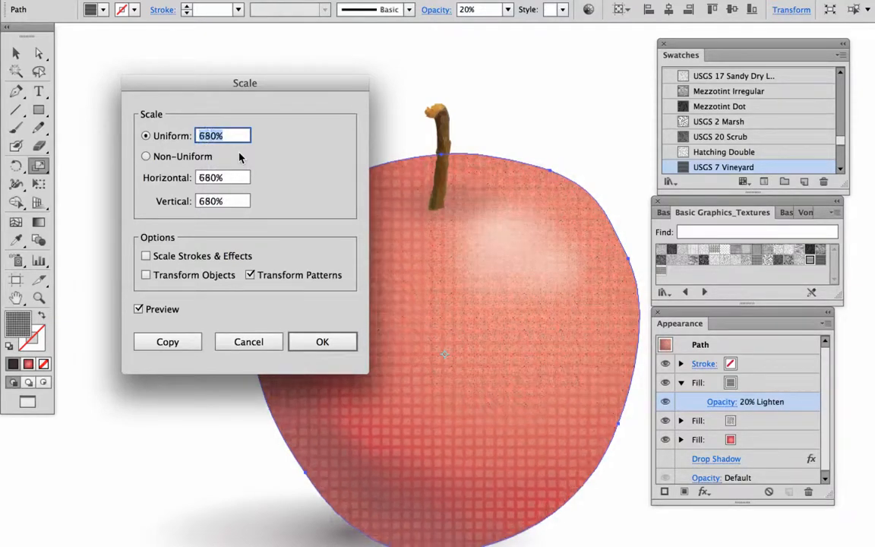
{"action": "key", "text": "shift+Down"}
{"action": "key", "text": "shift+Down"}
{"action": "key", "text": "shift+Down"}
{"action": "key", "text": "shift+Down"}
{"action": "key", "text": "shift+Down"}
{"action": "key", "text": "shift+Down"}
{"action": "key", "text": "shift+Down"}
{"action": "key", "text": "shift+Down"}
{"action": "key", "text": "shift+Down"}
{"action": "key", "text": "shift+Down"}
{"action": "key", "text": "shift+Down"}
{"action": "key", "text": "shift+Down"}
{"action": "key", "text": "shift+Down"}
{"action": "key", "text": "shift+Down"}
{"action": "key", "text": "shift+Down"}
{"action": "key", "text": "shift+Down"}
{"action": "key", "text": "shift+Down"}
{"action": "key", "text": "shift+Down"}
{"action": "key", "text": "shift+Down"}
{"action": "key", "text": "shift+Down"}
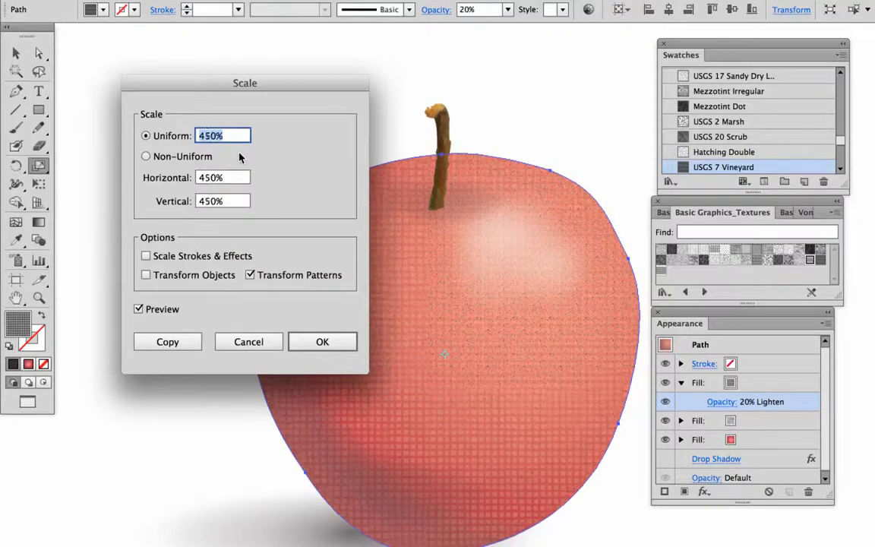
{"action": "key", "text": "shift+Down"}
{"action": "key", "text": "shift+Down"}
{"action": "key", "text": "shift+Down"}
{"action": "key", "text": "shift+Down"}
{"action": "key", "text": "shift+Down"}
{"action": "key", "text": "shift+Down"}
{"action": "key", "text": "shift+Down"}
{"action": "key", "text": "shift+Down"}
{"action": "key", "text": "shift+Down"}
{"action": "key", "text": "shift+Down"}
{"action": "key", "text": "shift+Down"}
{"action": "key", "text": "shift+Down"}
{"action": "key", "text": "shift+Down"}
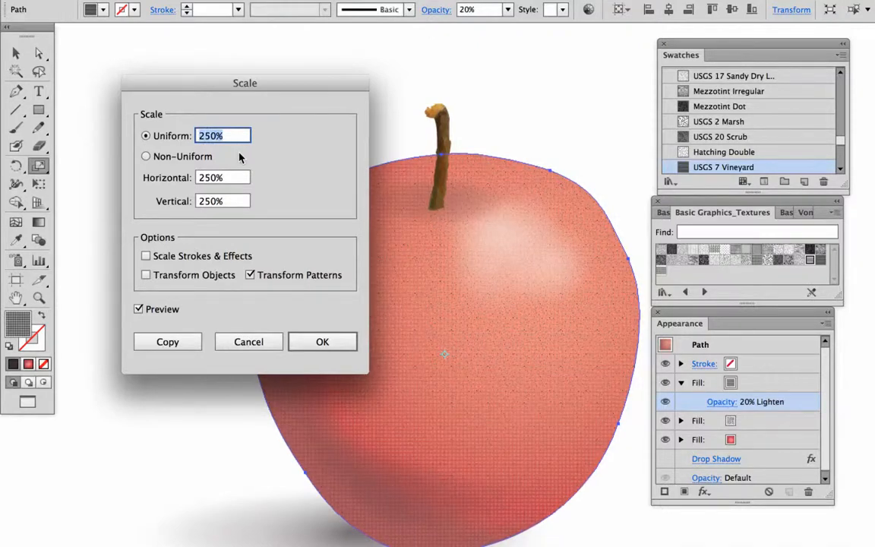
{"action": "key", "text": "shift+Down"}
{"action": "key", "text": "shift+Down"}
{"action": "key", "text": "shift+Down"}
{"action": "key", "text": "shift+Down"}
{"action": "key", "text": "shift+Down"}
{"action": "key", "text": "shift+Down"}
{"action": "key", "text": "shift+Down"}
{"action": "key", "text": "shift+Down"}
{"action": "key", "text": "shift+Down"}
{"action": "key", "text": "shift+Down"}
{"action": "key", "text": "shift+Down"}
{"action": "key", "text": "shift+Down"}
{"action": "key", "text": "shift+Down"}
Raise the uniform scale of the apple's pattern in increments through 80% to 170%.
{"action": "key", "text": "shift+Up"}
{"action": "key", "text": "shift+Up"}
{"action": "key", "text": "shift+Up"}
{"action": "key", "text": "shift+Up"}
{"action": "key", "text": "shift+Up"}
{"action": "key", "text": "shift+Up"}
{"action": "key", "text": "shift+Up"}
{"action": "key", "text": "shift+Up"}
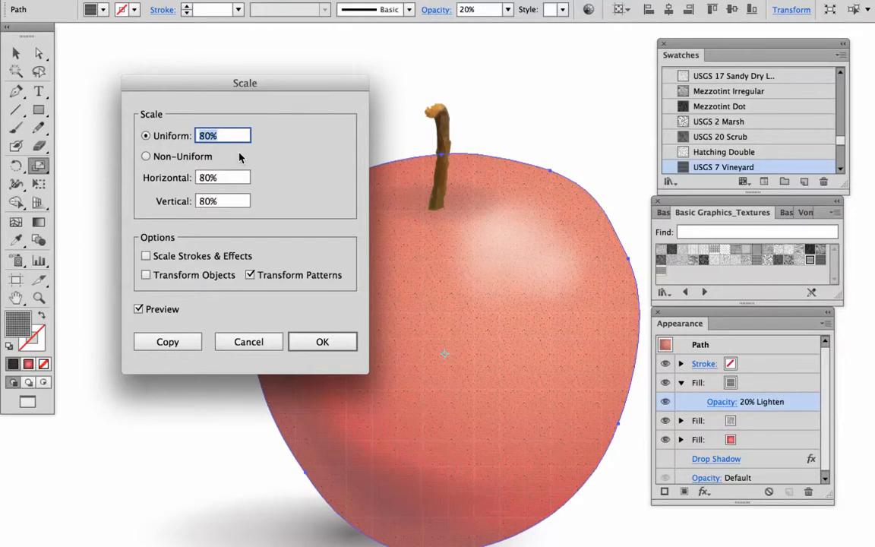
{"action": "key", "text": "shift+Up"}
{"action": "key", "text": "shift+Up"}
{"action": "key", "text": "shift+Up"}
{"action": "key", "text": "shift+Up"}
{"action": "key", "text": "shift+Up"}
{"action": "key", "text": "shift+Up"}
{"action": "key", "text": "shift+Up"}
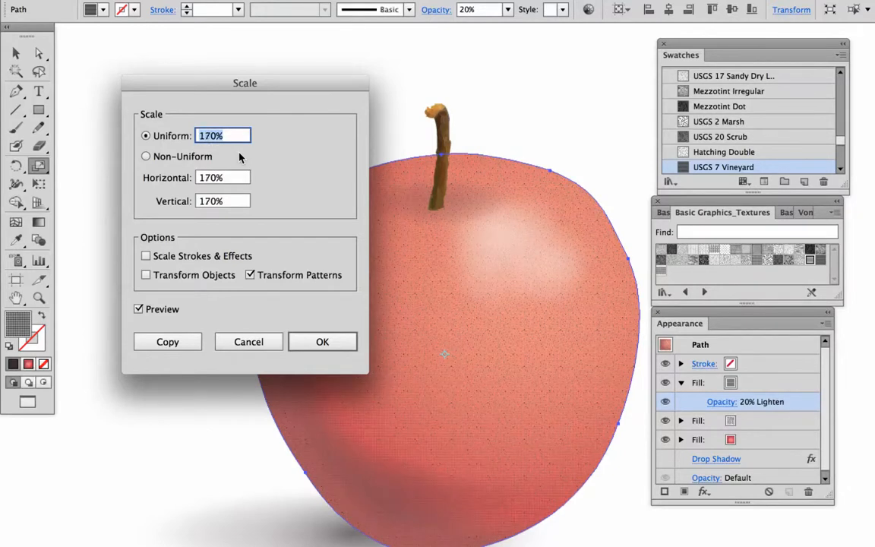
Raise the uniform scale of the apple's pattern to 280% and apply it without transforming the object.
{"action": "key", "text": "shift+Up"}
{"action": "key", "text": "shift+Up"}
{"action": "key", "text": "shift+Up"}
{"action": "key", "text": "shift+Up"}
{"action": "key", "text": "shift+Up"}
{"action": "key", "text": "shift+Up"}
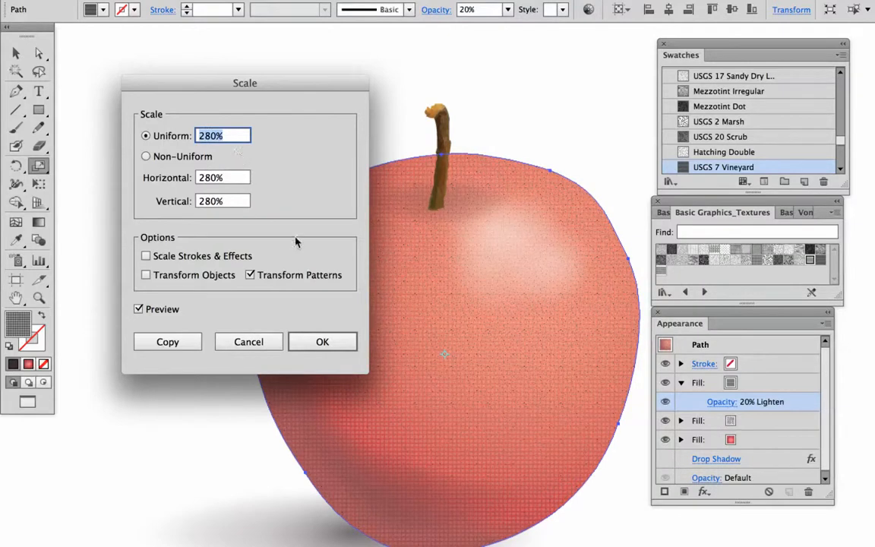
{"action": "left_click", "coordinate": [330, 344]}
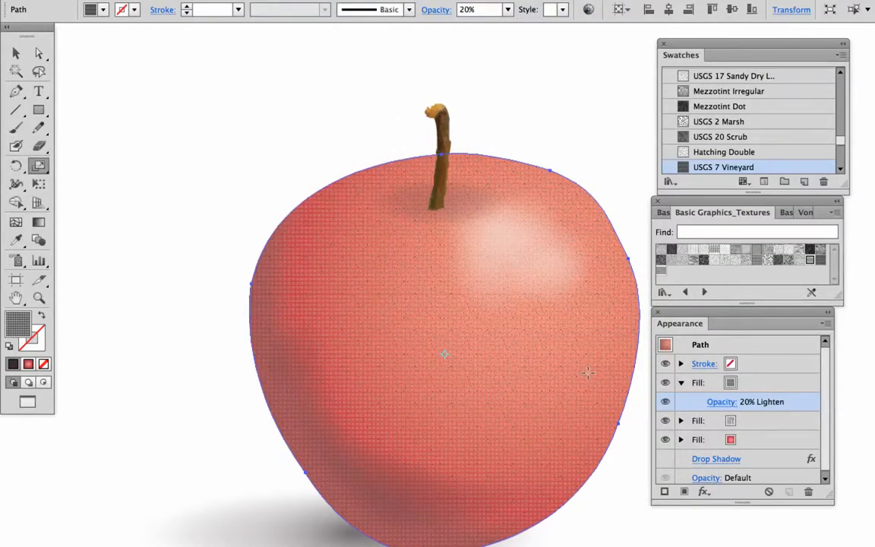
{"action": "key", "text": "super+0"}
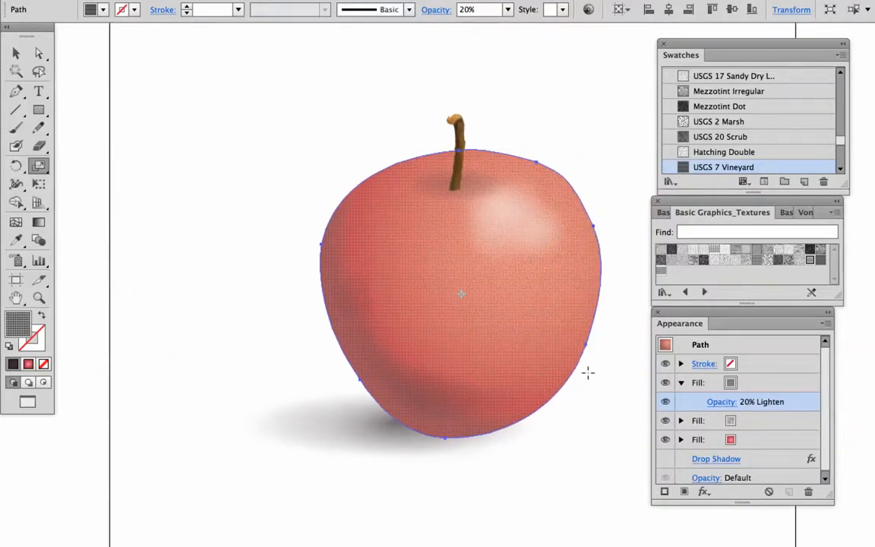
{"action": "key", "text": "v"}
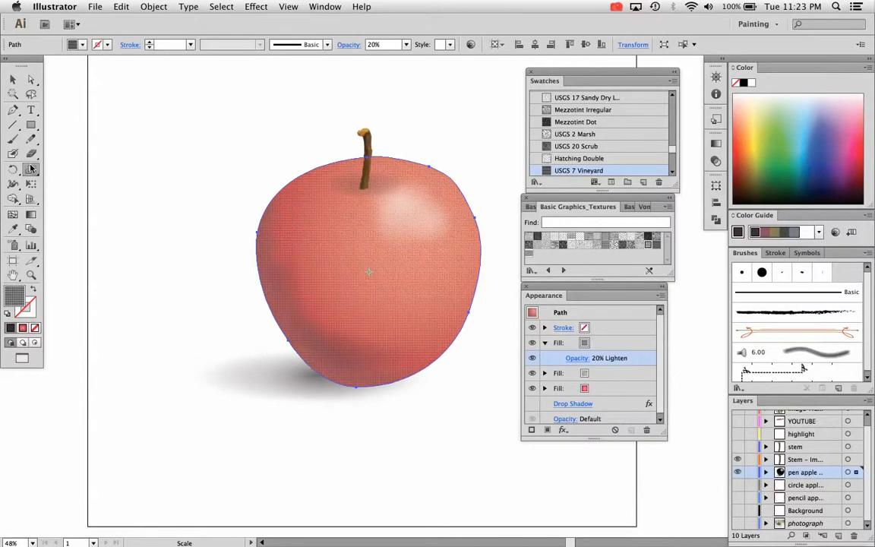
Rescale the apple's pattern again with only Transform Patterns enabled, trying 150% and then applying 90%.
{"action": "double_click", "coordinate": [31, 169]}
{"action": "left_click", "coordinate": [179, 144]}
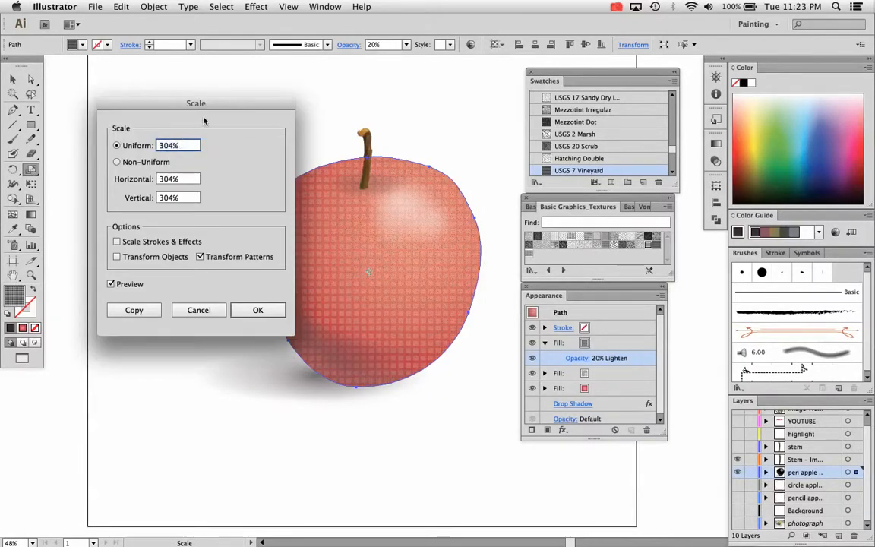
{"action": "left_click_drag", "start_coordinate": [209, 102], "coordinate": [154, 90]}
{"action": "left_click_drag", "start_coordinate": [137, 132], "coordinate": [80, 131]}
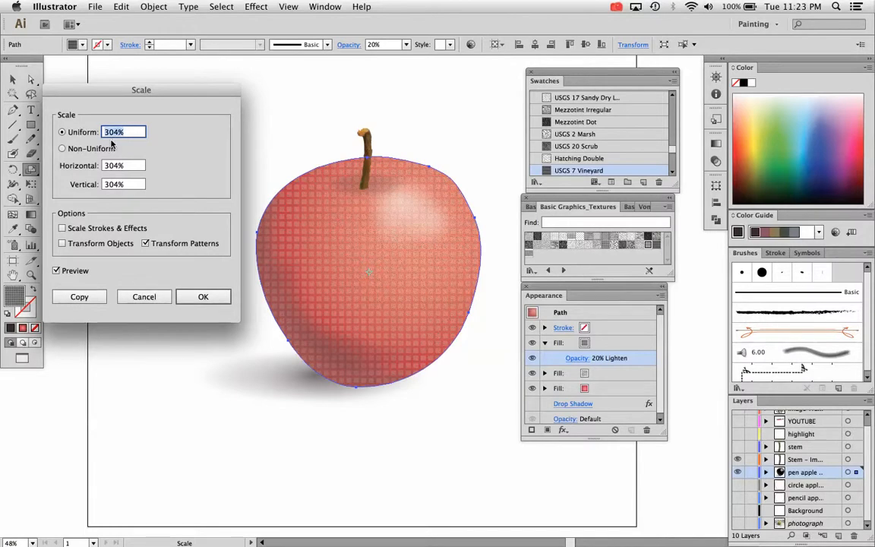
{"action": "type", "text": "150"}
{"action": "key", "text": "Tab"}
{"action": "type", "text": "90"}
{"action": "key", "text": "Tab"}
{"action": "left_click", "coordinate": [210, 297]}
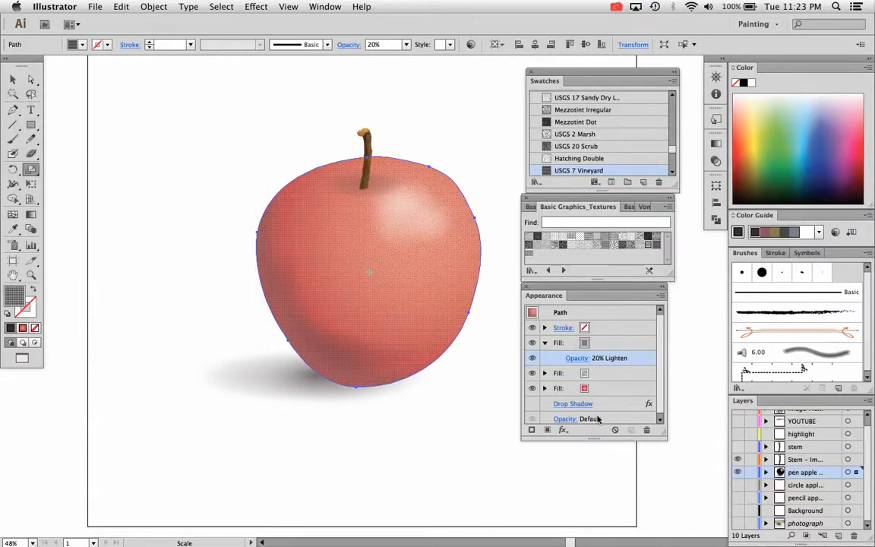
Collapse the top fill's settings and compare the apple with both pattern fills hidden, then show both fills again.
{"action": "left_click", "coordinate": [544, 342]}
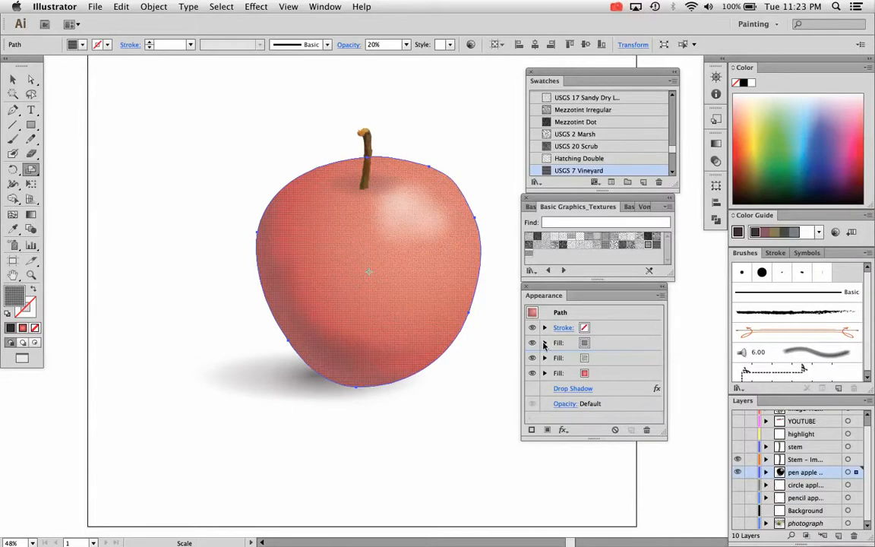
{"action": "key", "text": "s"}
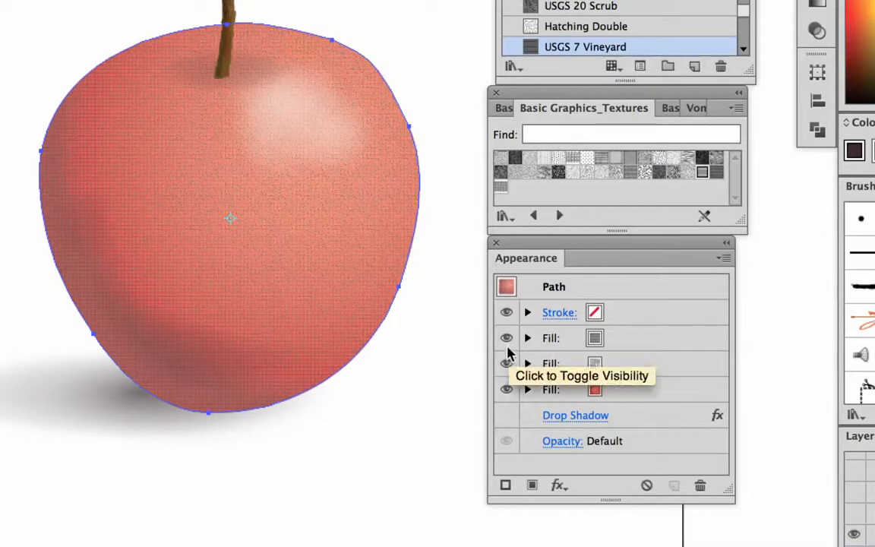
{"action": "left_click", "coordinate": [508, 340]}
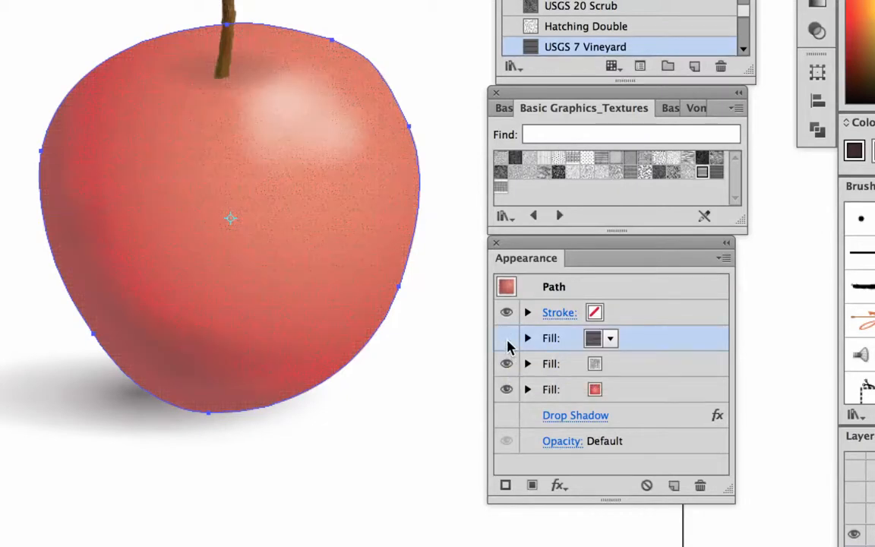
{"action": "left_click", "coordinate": [507, 365]}
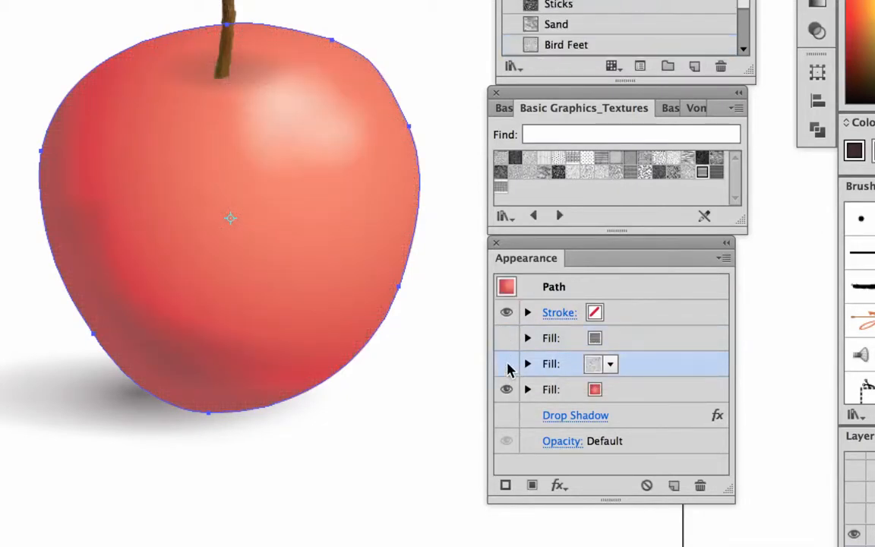
{"action": "left_click", "coordinate": [506, 364]}
{"action": "left_click", "coordinate": [507, 339]}
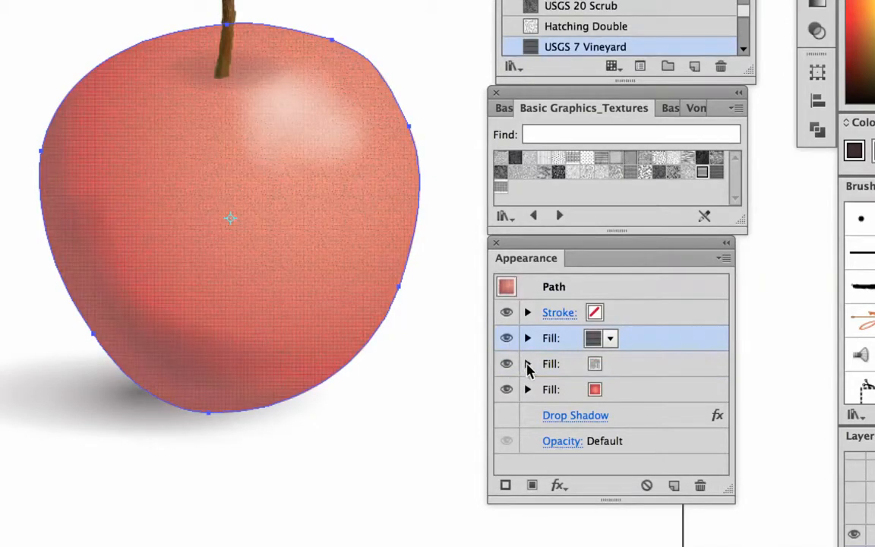
Set the middle pattern fill of the apple to 30% opacity with the Lighten blending mode.
{"action": "left_click", "coordinate": [527, 364]}
{"action": "left_click", "coordinate": [591, 391]}
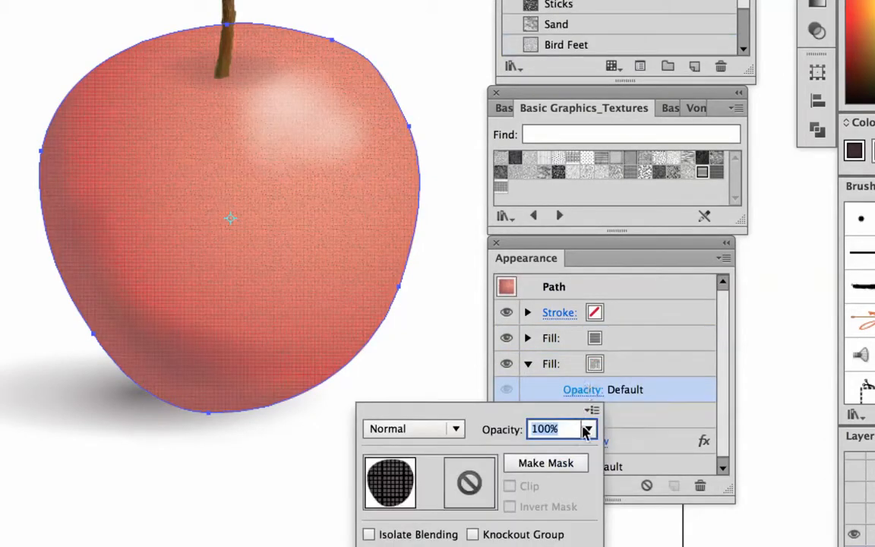
{"action": "left_click", "coordinate": [588, 429]}
{"action": "left_click", "coordinate": [613, 250]}
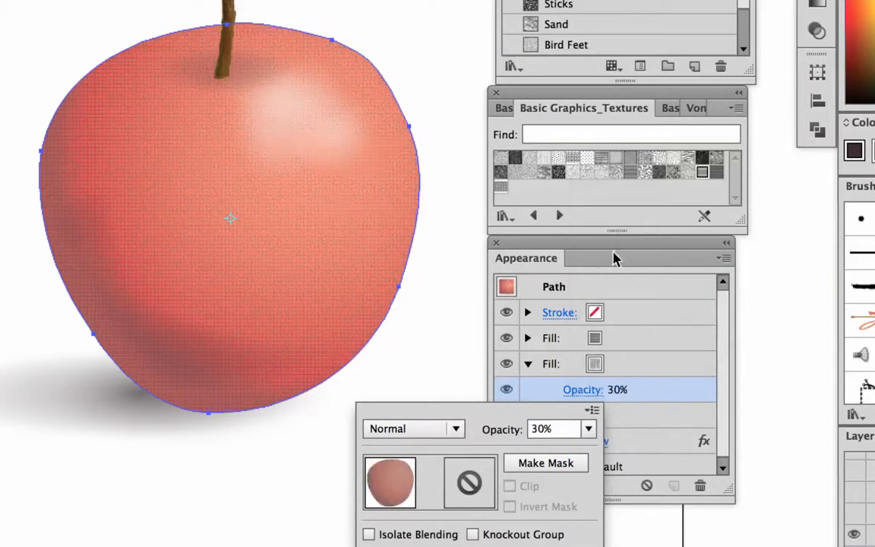
{"action": "left_click", "coordinate": [456, 429]}
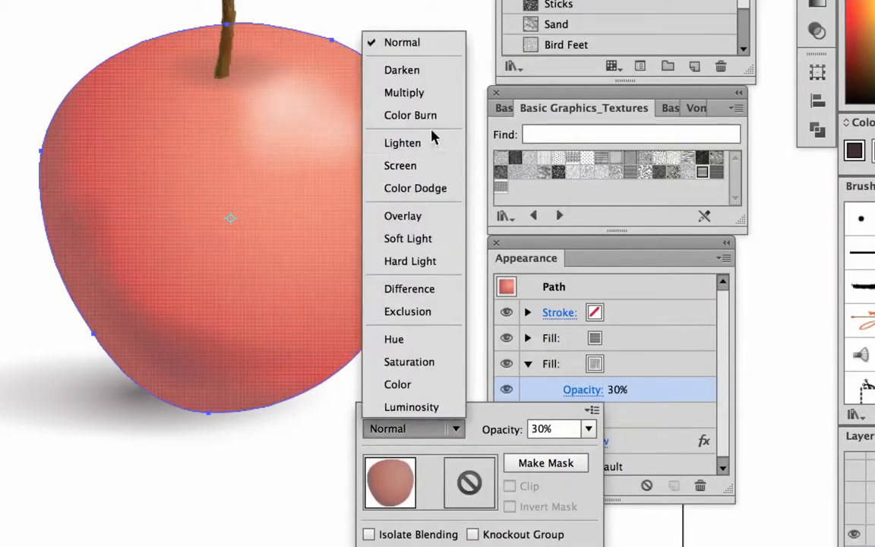
{"action": "left_click", "coordinate": [416, 143]}
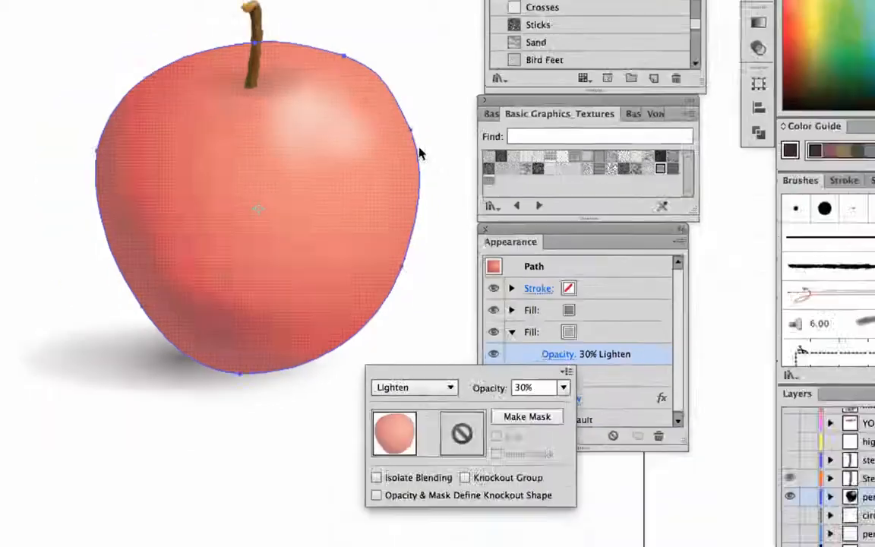